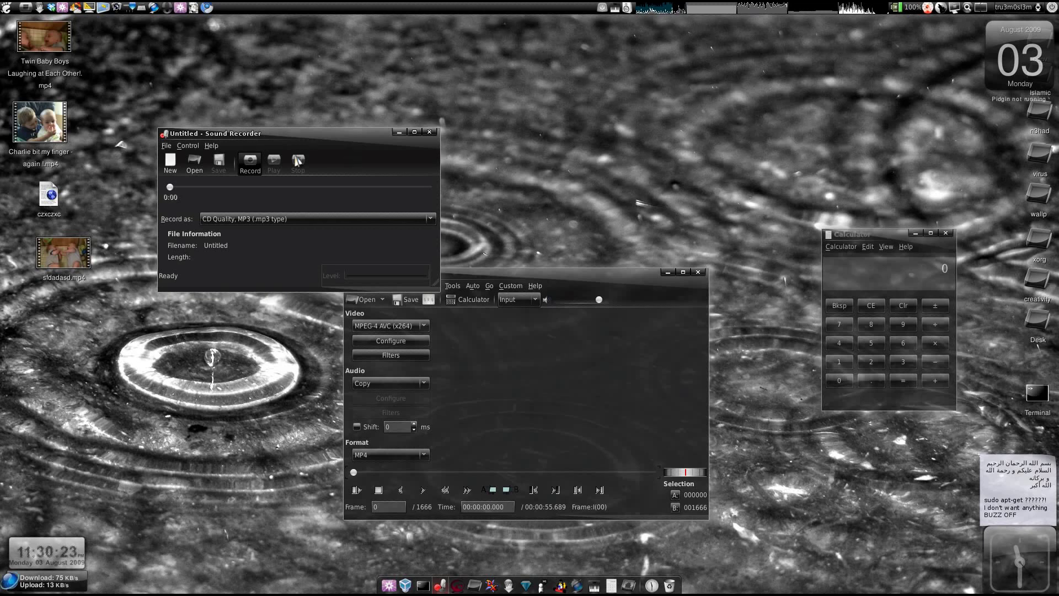
Minimize the Sound Recorder window and start the countdown timer in the desktop panel
{"action": "left_click", "coordinate": [399, 132]}
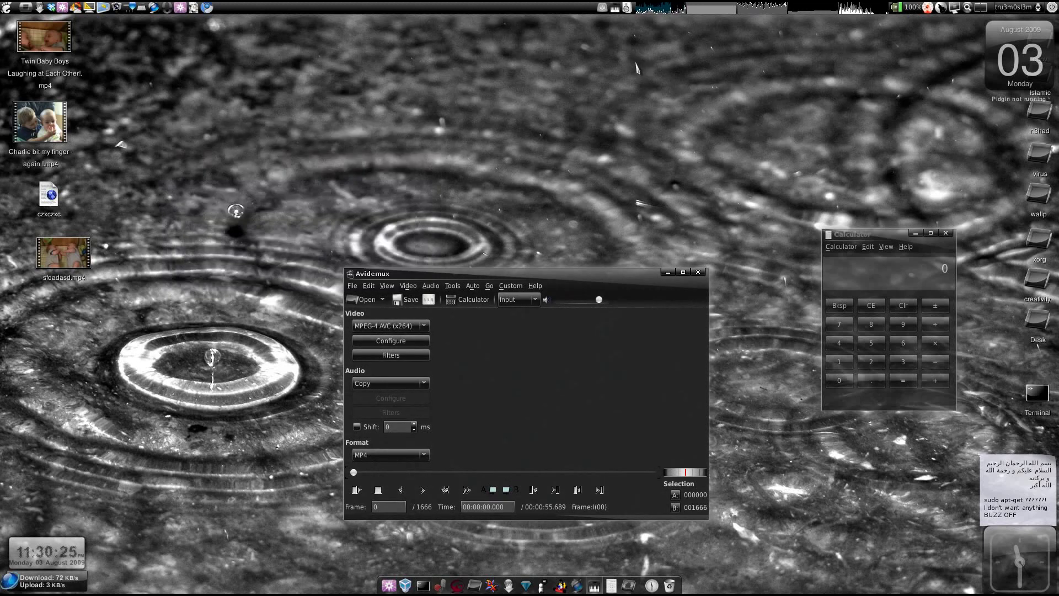
{"action": "right_click", "coordinate": [603, 9]}
{"action": "mouse_move", "coordinate": [673, 22]}
{"action": "left_click", "coordinate": [720, 23]}
Move the Avidemux window closer to the video files on the desktop
{"action": "left_click_drag", "start_coordinate": [568, 277], "coordinate": [553, 217]}
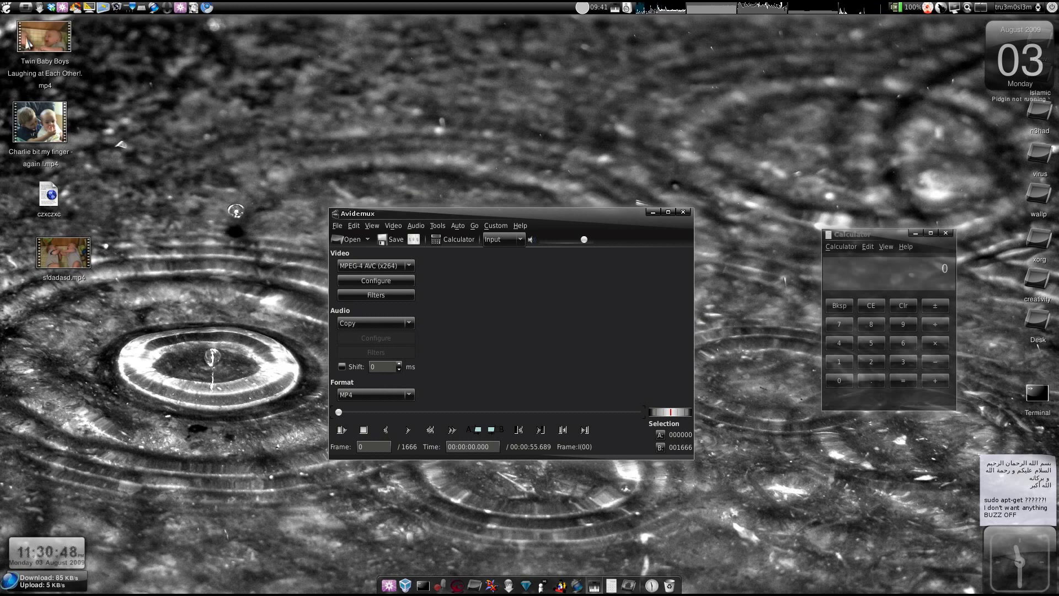
{"action": "mouse_move", "coordinate": [40, 69]}
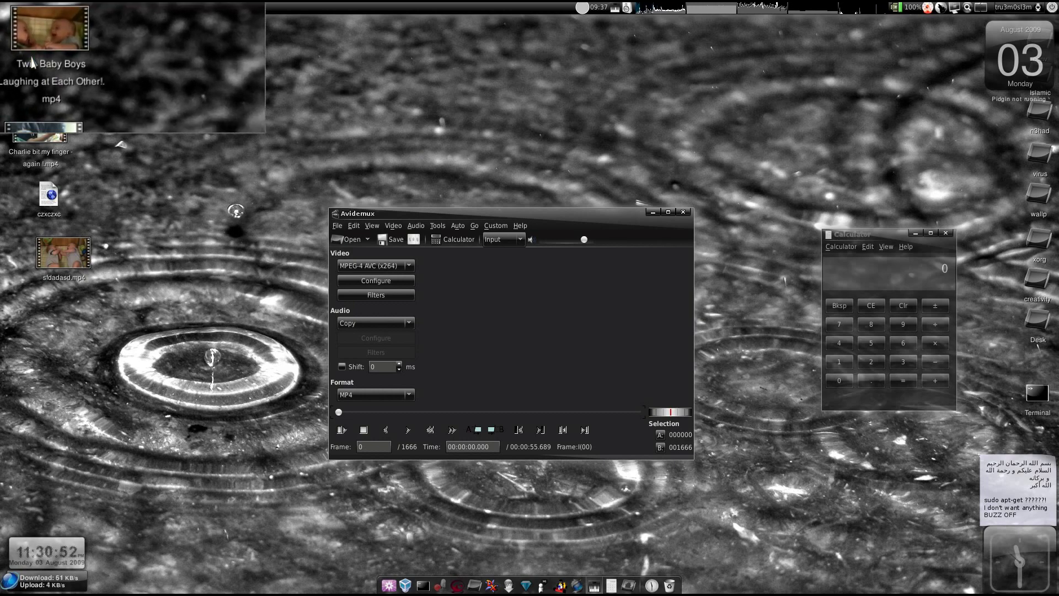
{"action": "mouse_move", "coordinate": [34, 143]}
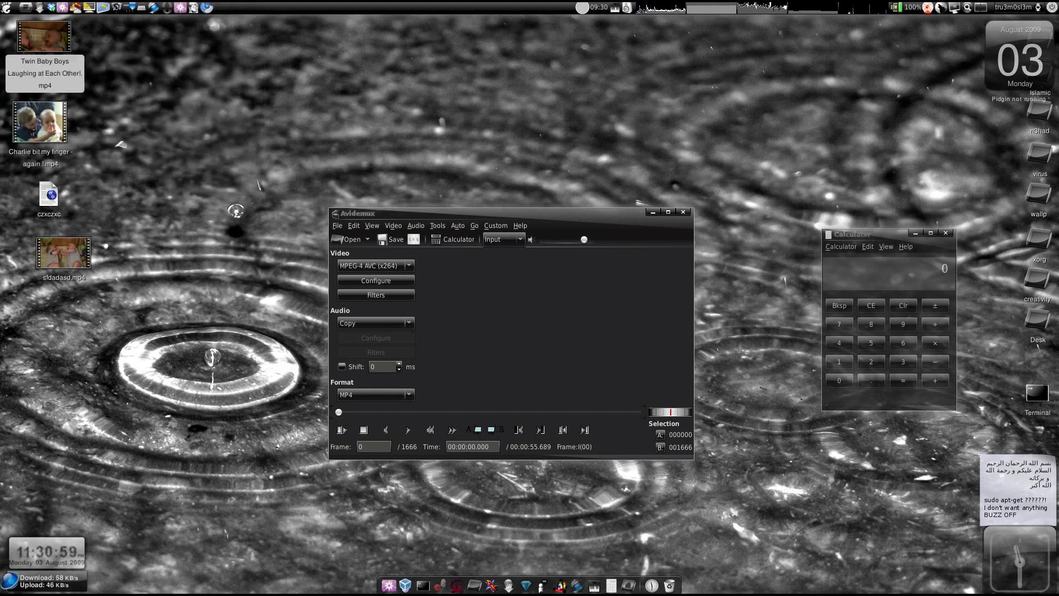
{"action": "left_click_drag", "start_coordinate": [376, 214], "coordinate": [301, 195]}
{"action": "key", "text": "super+m"}
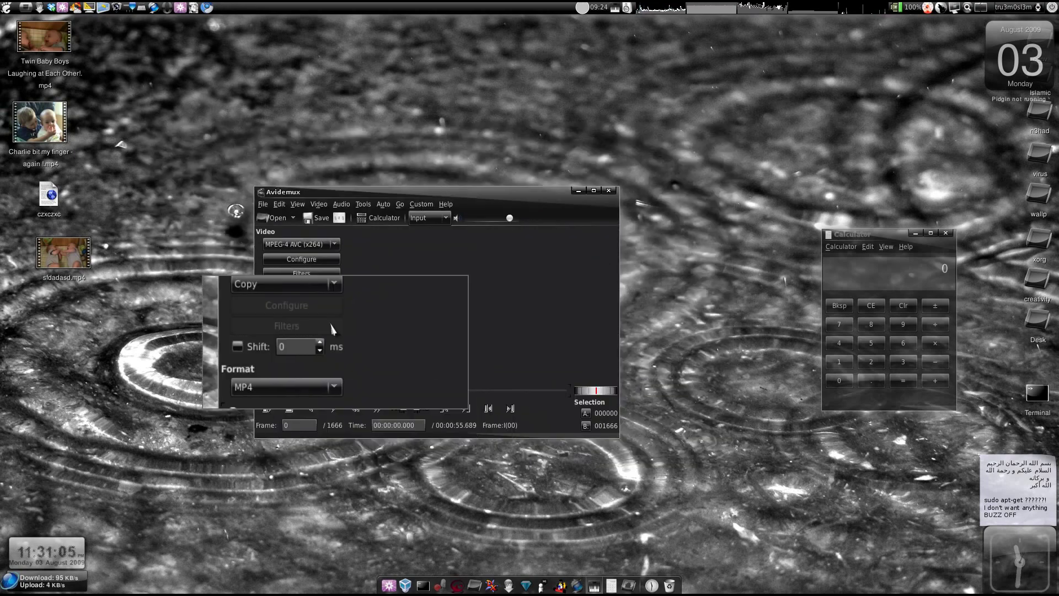
{"action": "key", "text": "super+m"}
Open "Twin Baby Boys Laughing at Each Other!.mp4" from the Desktop and show its video and audio properties
{"action": "left_click", "coordinate": [278, 218]}
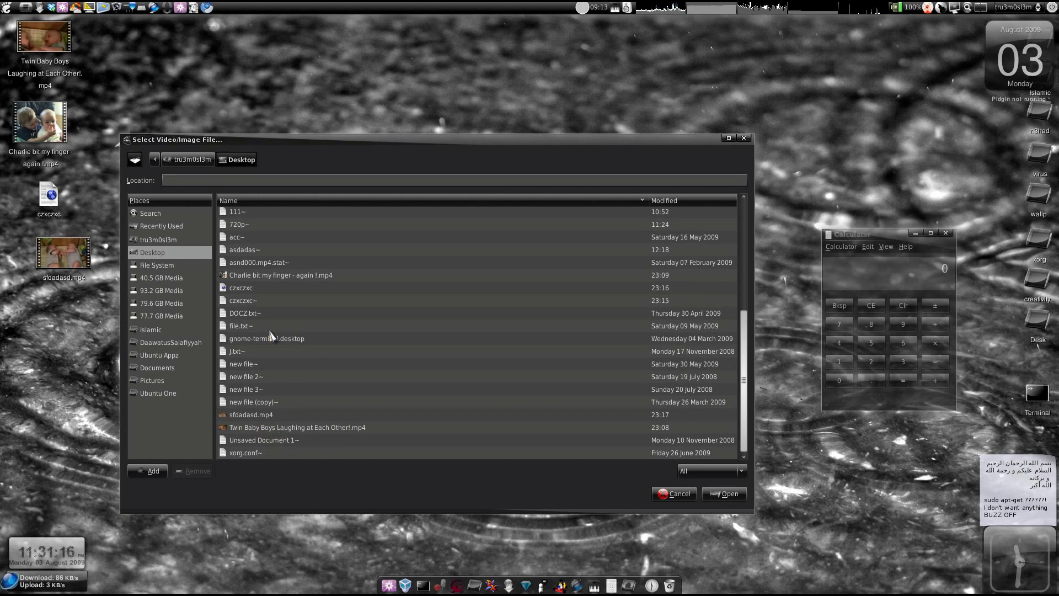
{"action": "double_click", "coordinate": [259, 428]}
{"action": "left_click", "coordinate": [515, 362]}
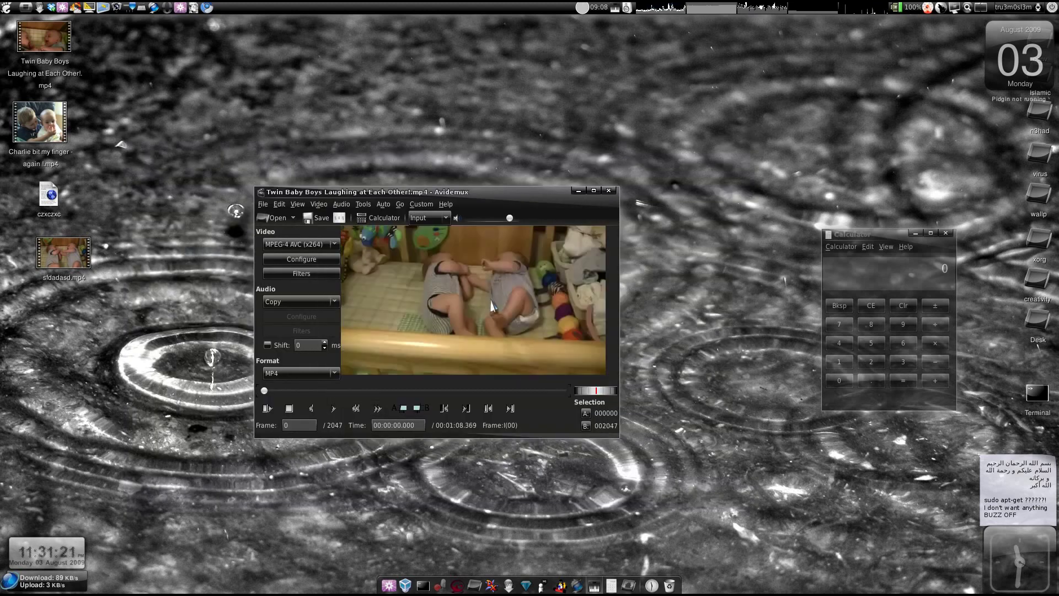
{"action": "left_click", "coordinate": [340, 218]}
{"action": "scroll", "coordinate": [449, 253], "scroll_direction": "up", "scroll_amount": 3}
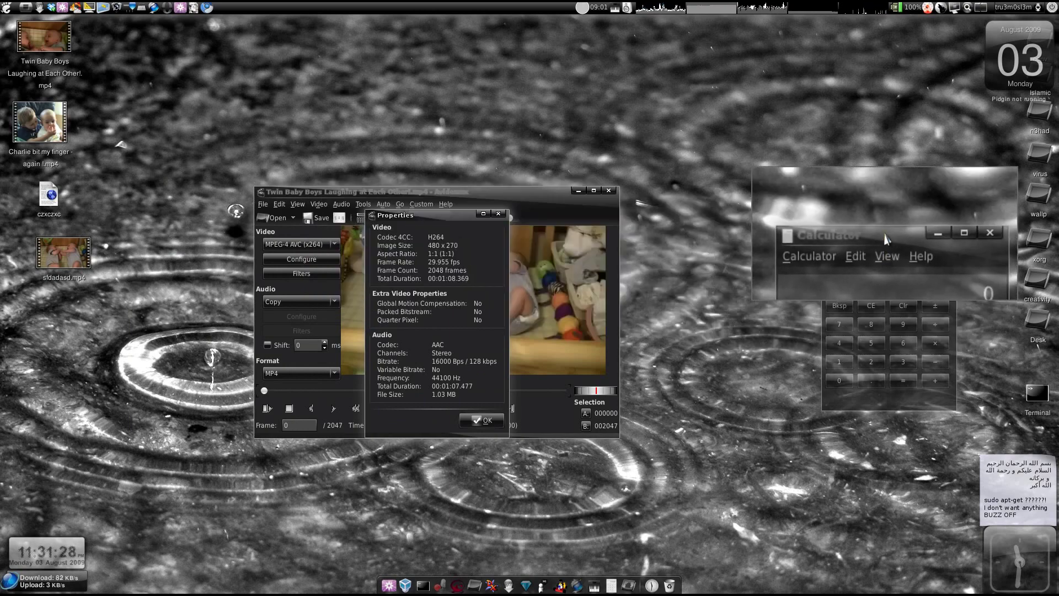
Place the Calculator beside the video properties and compute the clip's aspect ratio as 480/270
{"action": "left_click_drag", "start_coordinate": [882, 234], "coordinate": [765, 212]}
{"action": "key", "text": "super+m"}
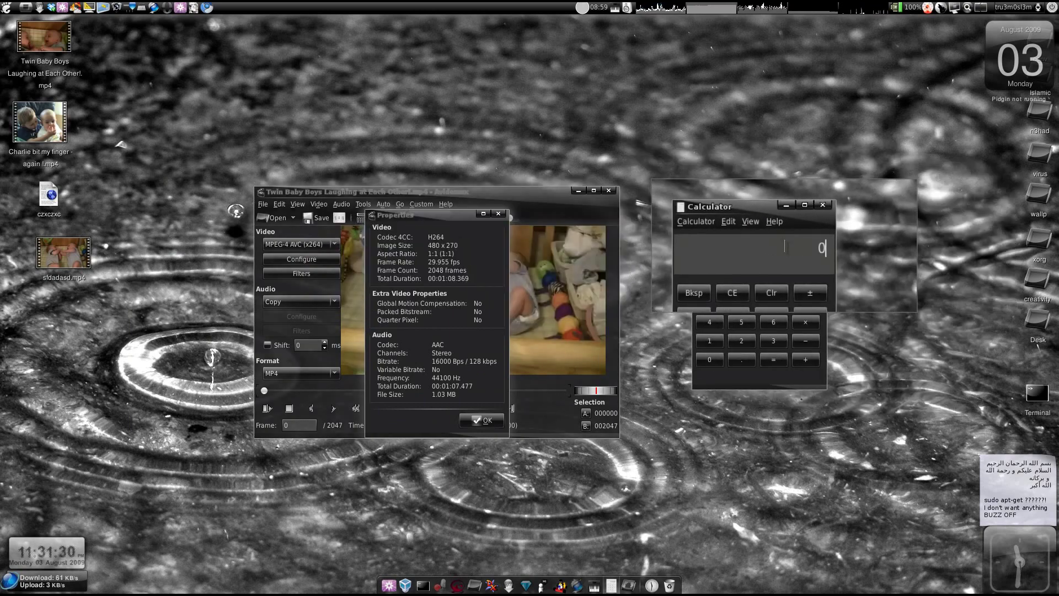
{"action": "key", "text": "super+m"}
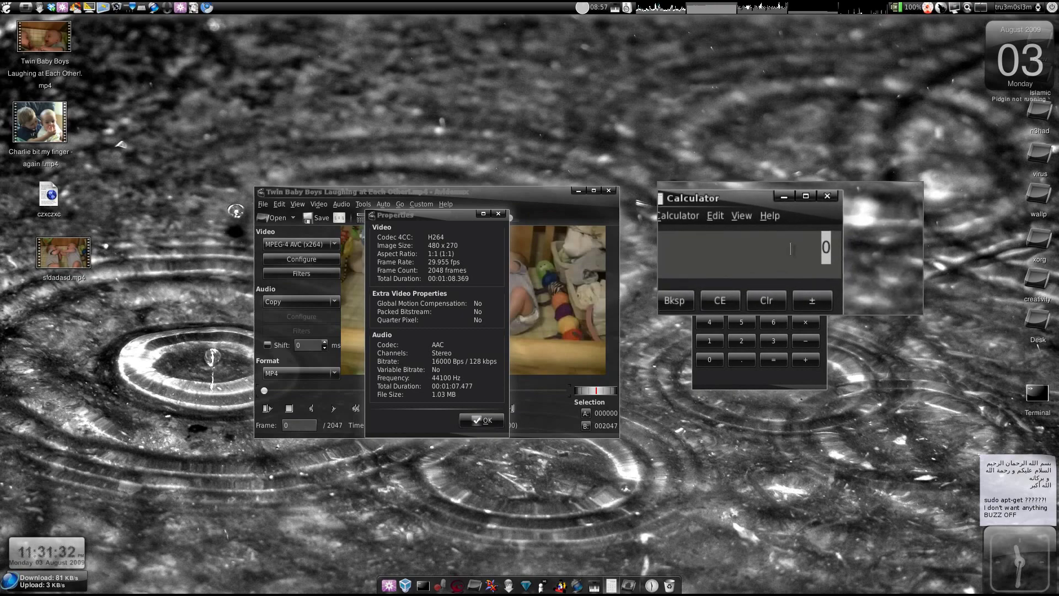
{"action": "type", "text": "480/2700"}
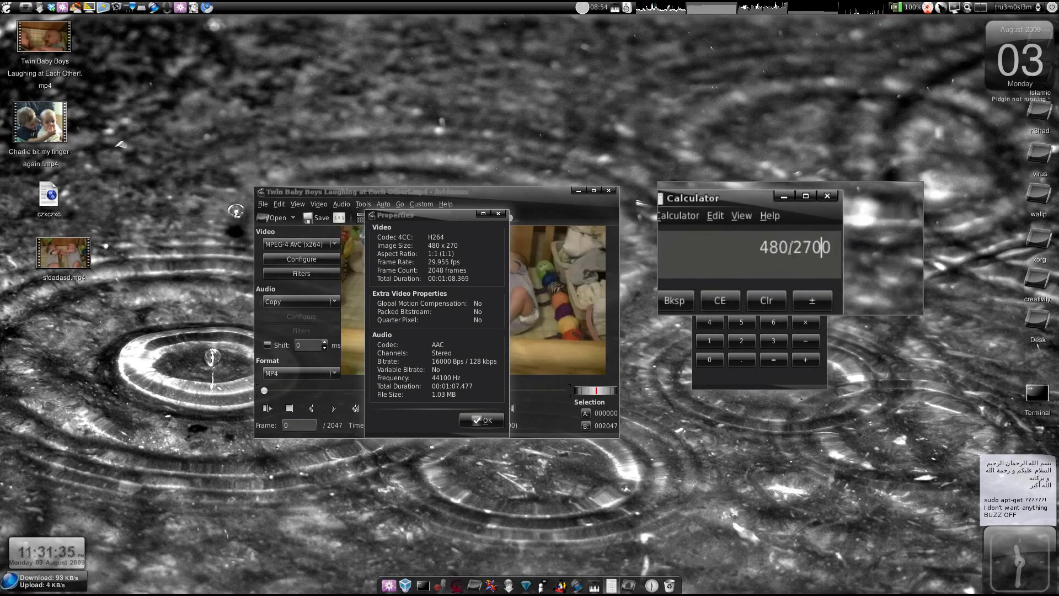
{"action": "key", "text": "BackSpace"}
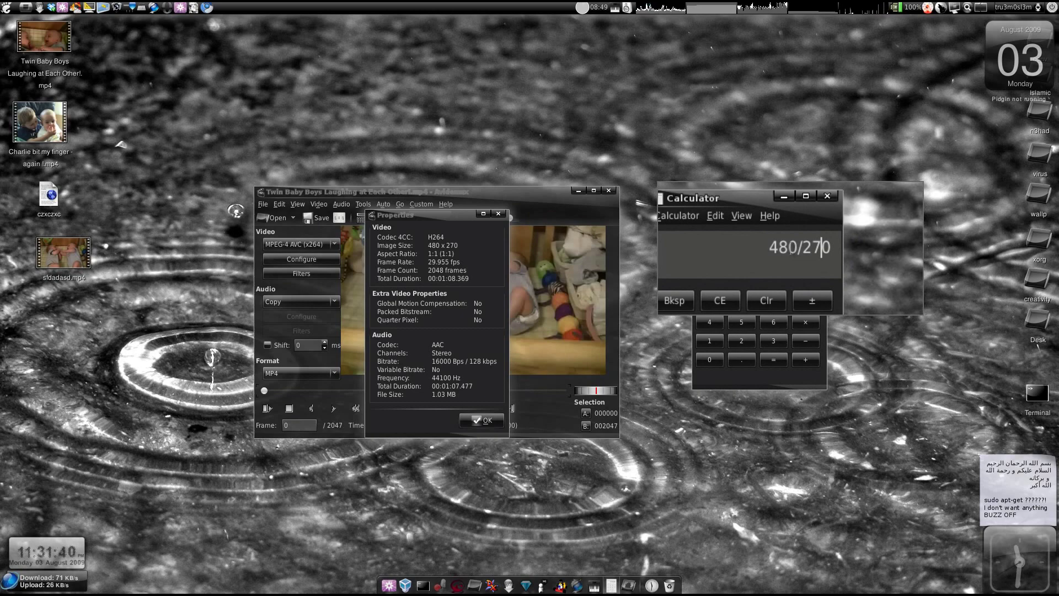
{"action": "key", "text": "Return"}
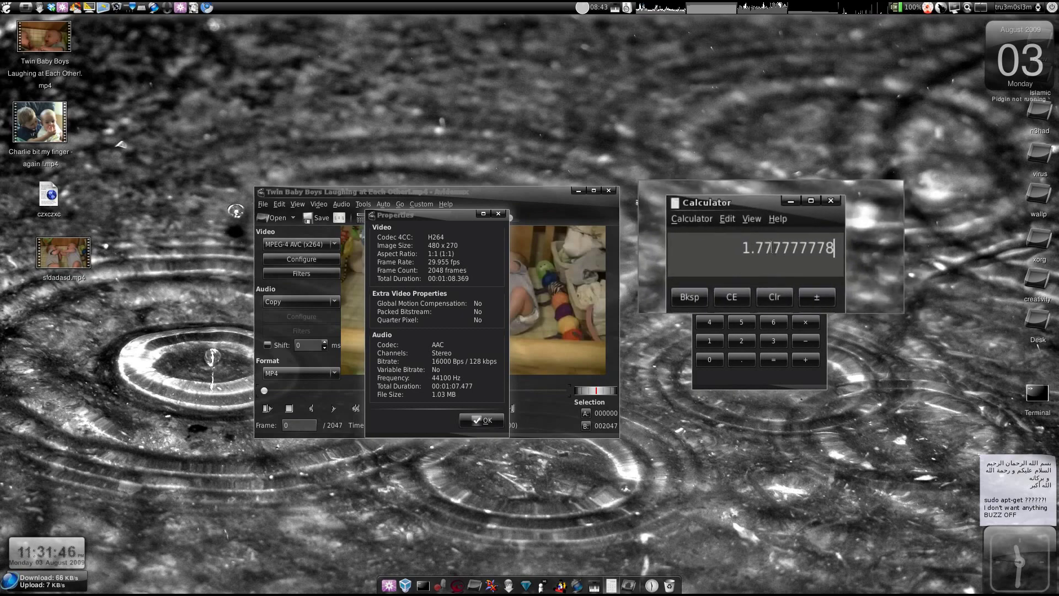
Compute the target aspect ratio 1280/720 in the Calculator for comparison, and clear the result
{"action": "left_click", "coordinate": [741, 286]}
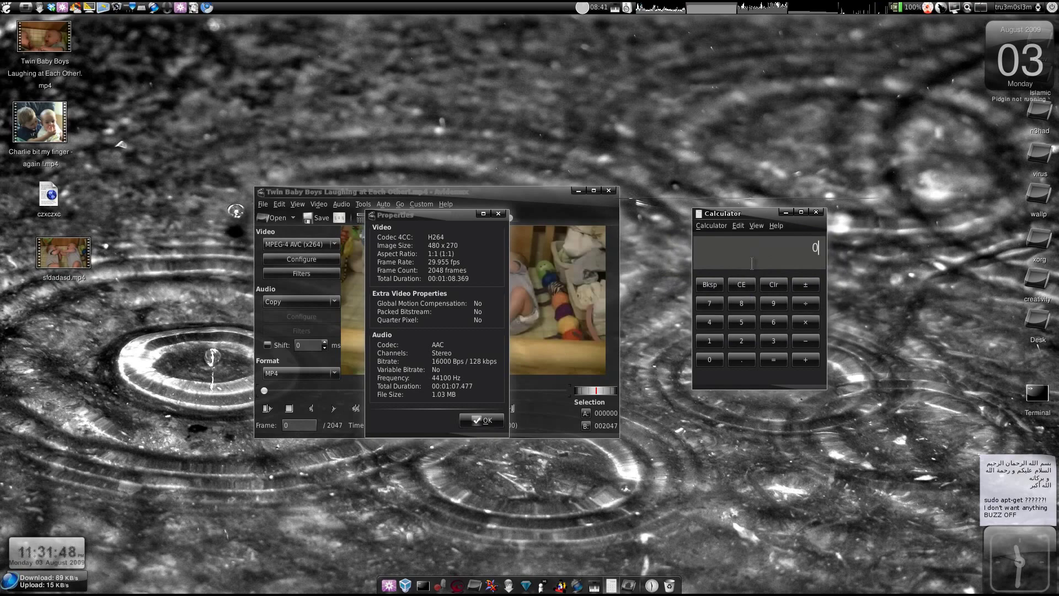
{"action": "type", "text": "12"}
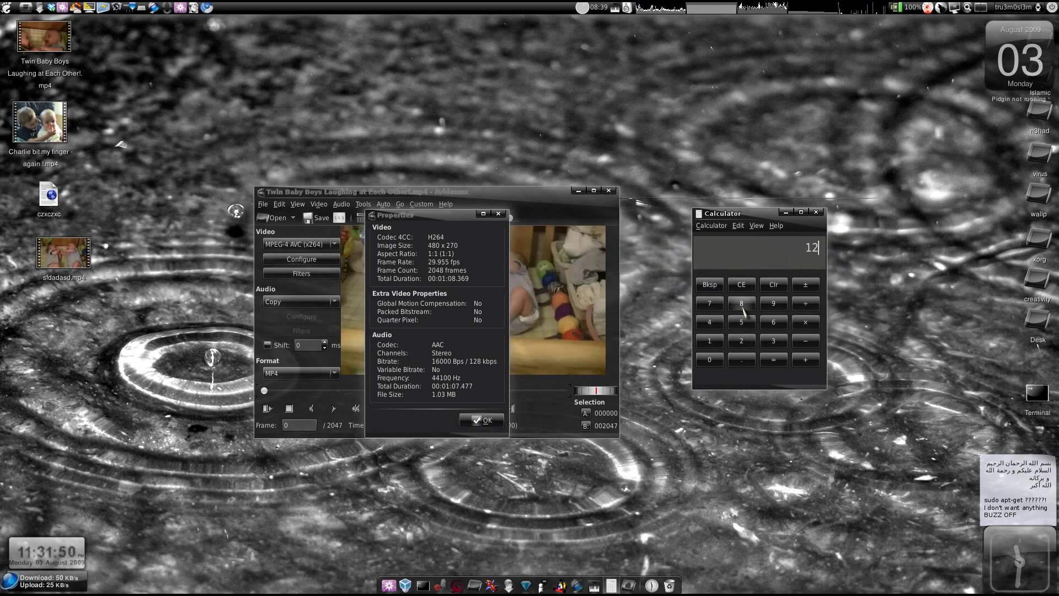
{"action": "type", "text": "80/720"}
{"action": "left_click", "coordinate": [775, 361]}
{"action": "double_click", "coordinate": [779, 248]}
{"action": "triple_click", "coordinate": [773, 250]}
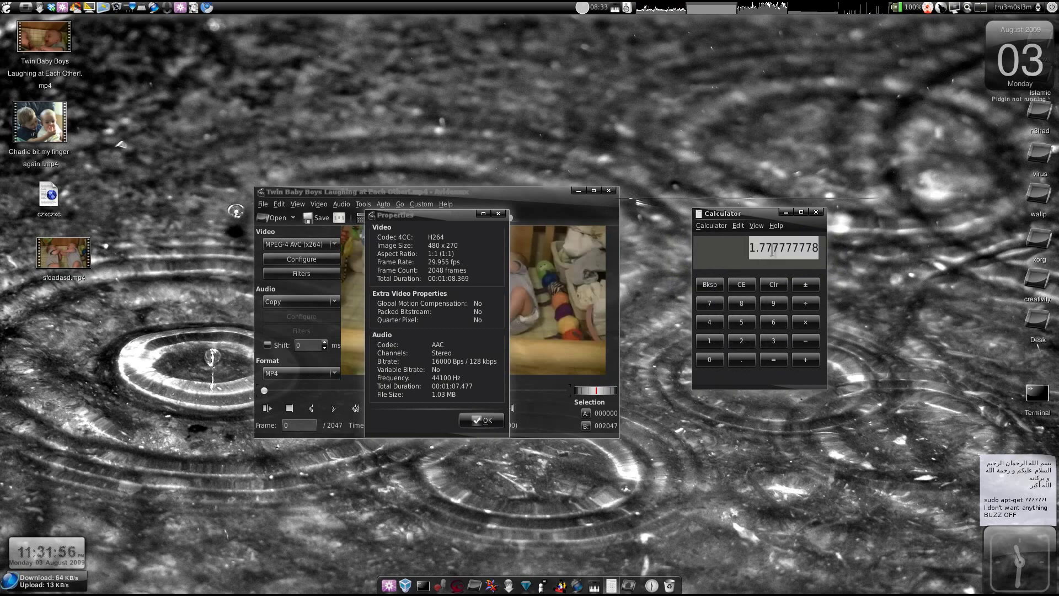
{"action": "scroll", "coordinate": [772, 250], "scroll_direction": "up", "scroll_amount": 2}
{"action": "key", "text": "super+shift+m"}
{"action": "key", "text": "Delete"}
Close the video properties and set the selection's end marker B at about frame 122
{"action": "left_click_drag", "start_coordinate": [427, 212], "coordinate": [376, 203]}
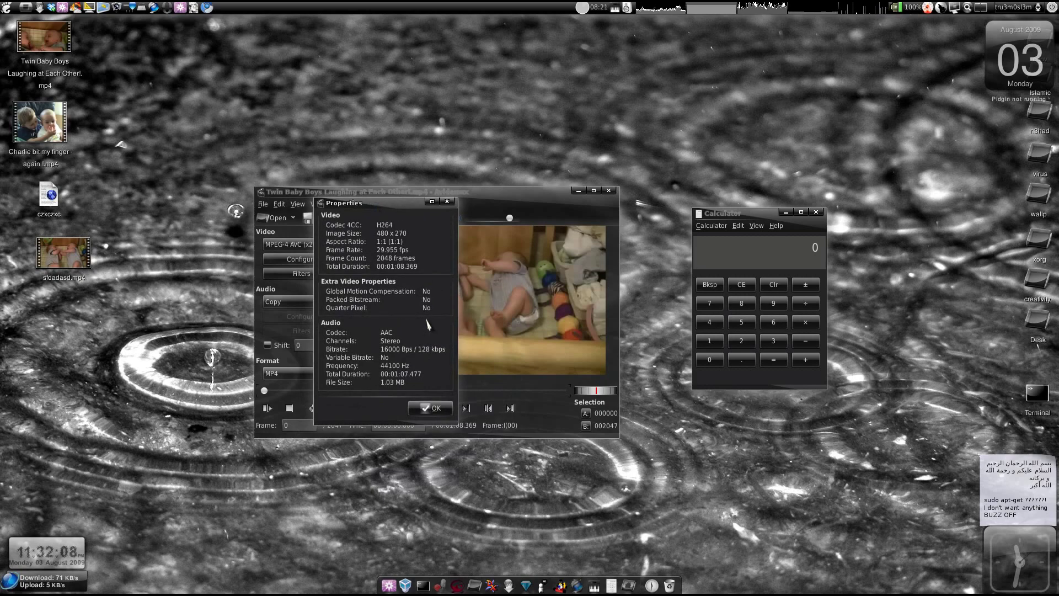
{"action": "left_click", "coordinate": [430, 408]}
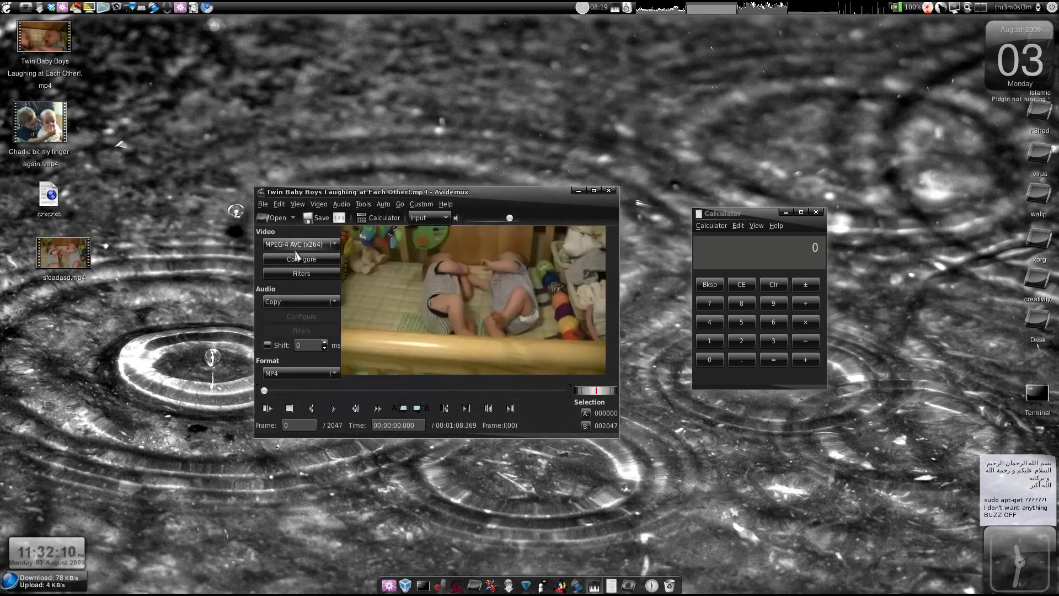
{"action": "left_click", "coordinate": [298, 301]}
{"action": "left_click", "coordinate": [298, 302]}
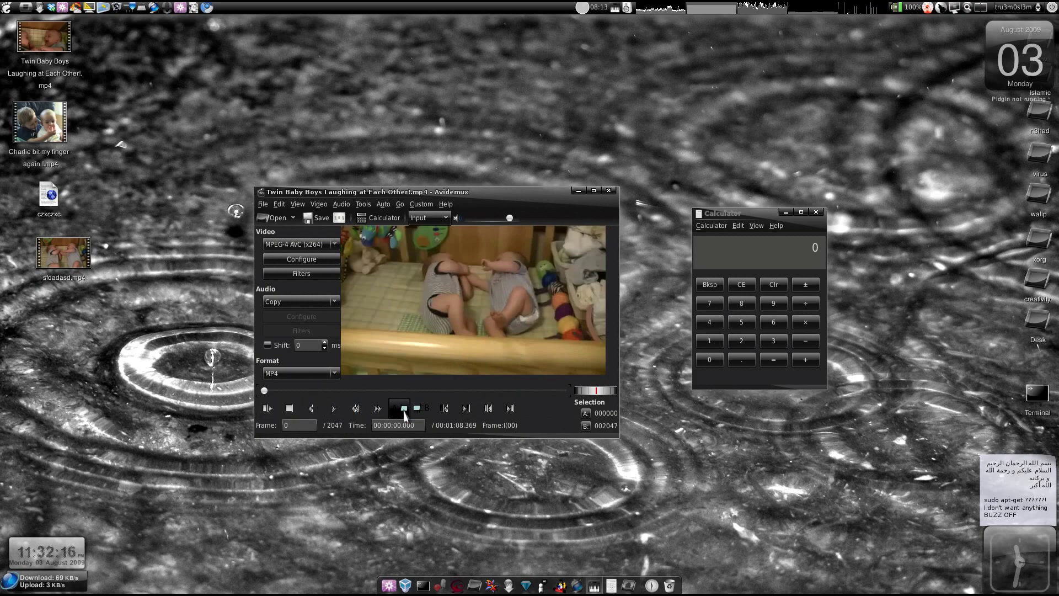
{"action": "left_click", "coordinate": [288, 391]}
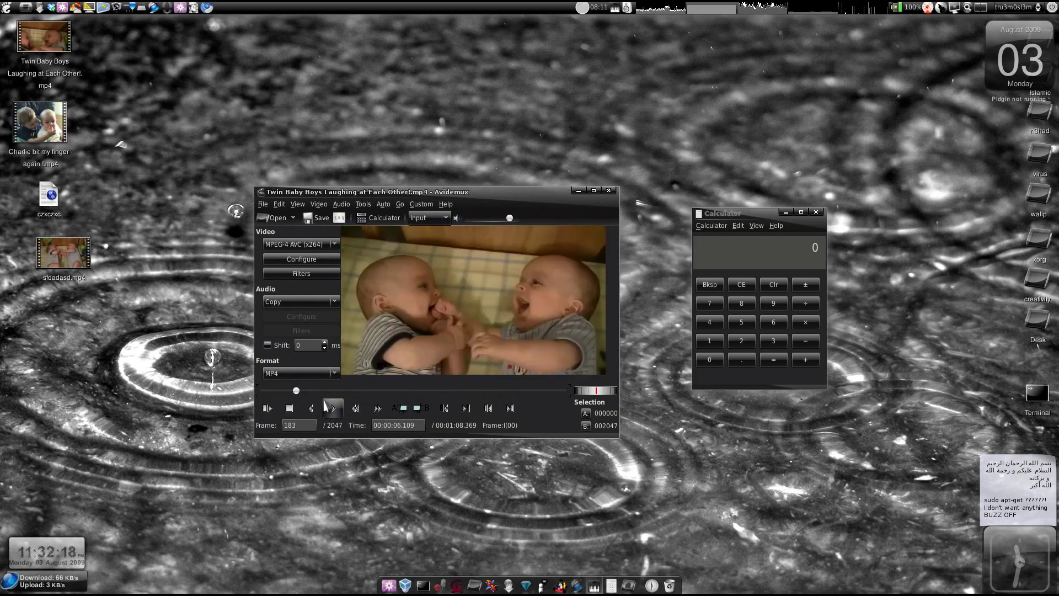
{"action": "left_click", "coordinate": [418, 408]}
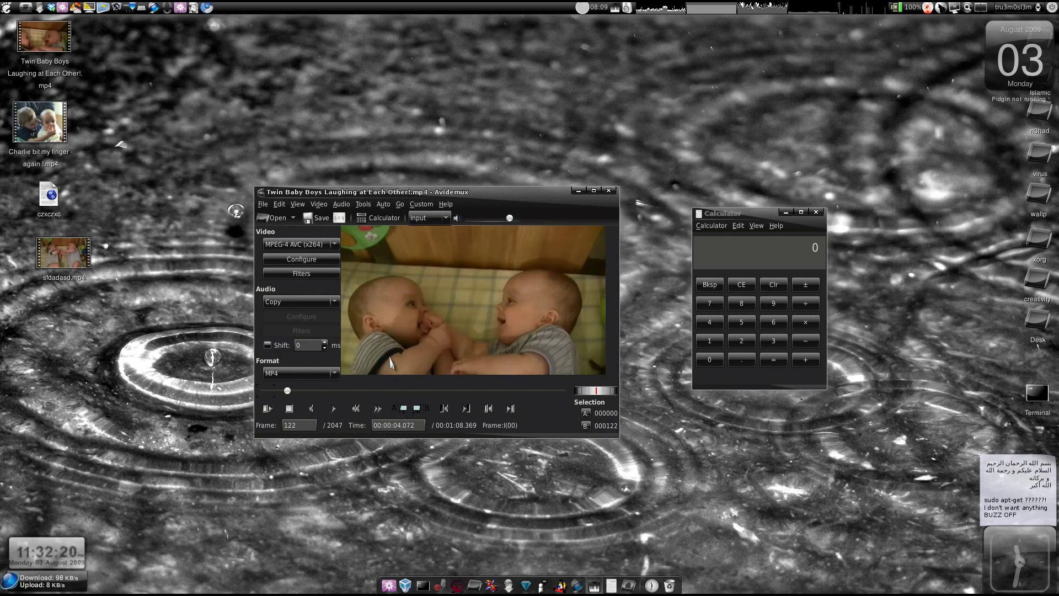
Check the x264 encoder's encoding mode and average bitrate, and accept the configuration
{"action": "left_click", "coordinate": [322, 260]}
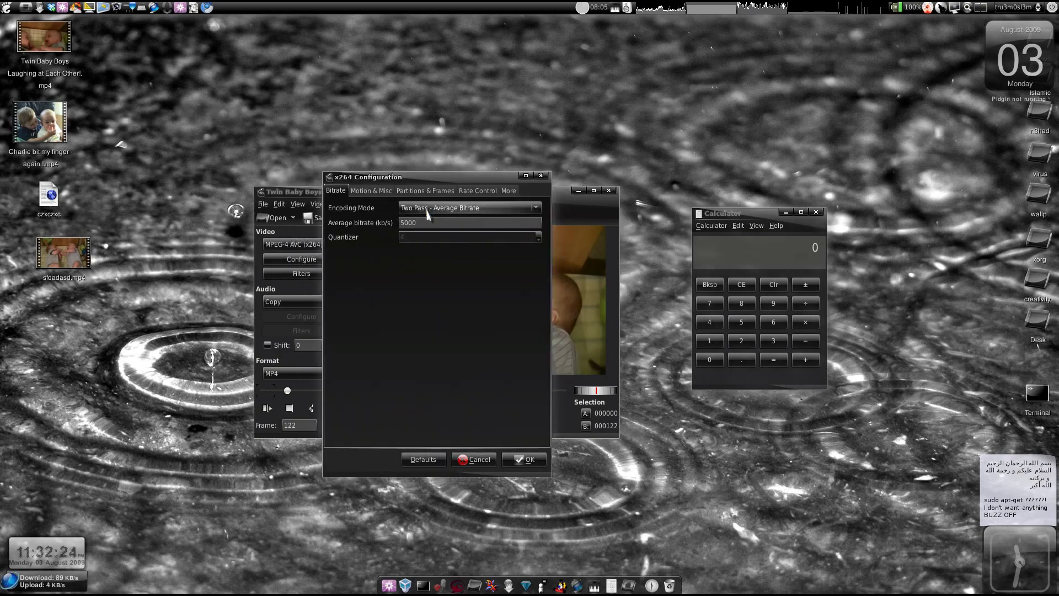
{"action": "scroll", "coordinate": [411, 220], "scroll_direction": "up", "scroll_amount": 2}
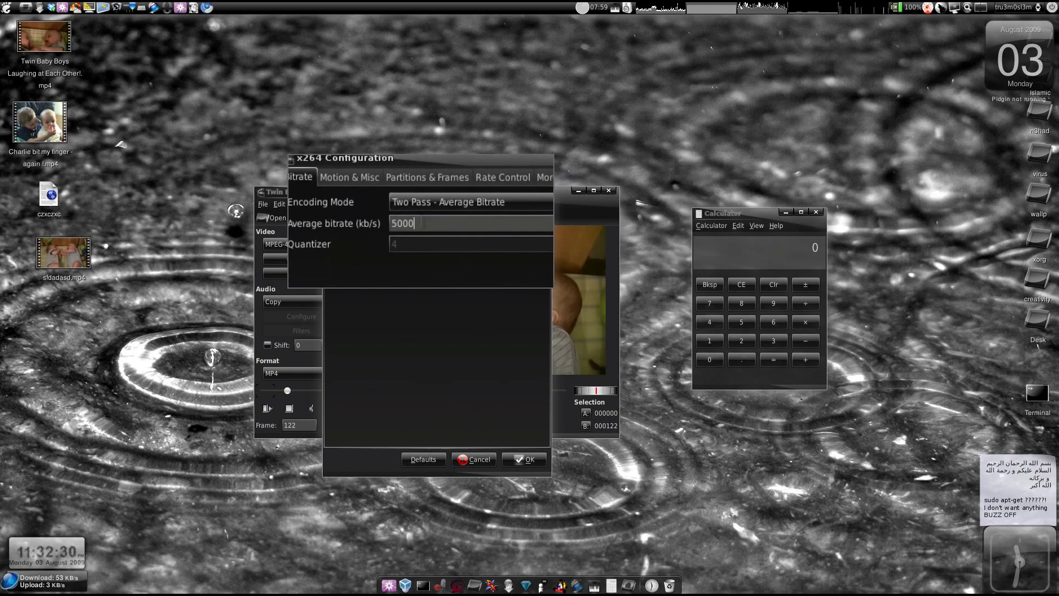
{"action": "left_click", "coordinate": [524, 458]}
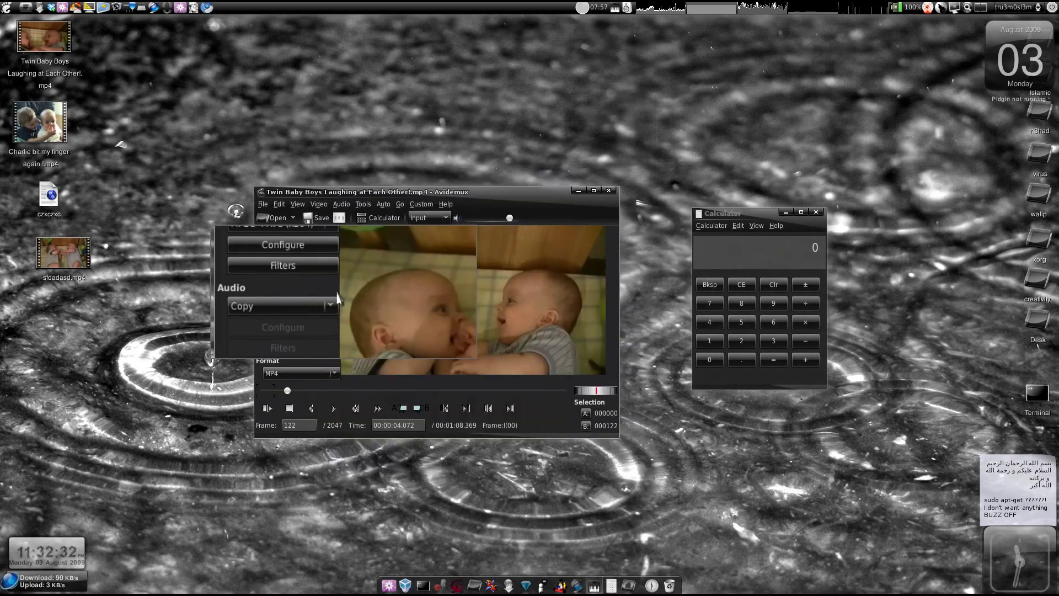
Add the MPlayer resize filter to the video with Lanczos3 as the resizing method
{"action": "left_click", "coordinate": [325, 276]}
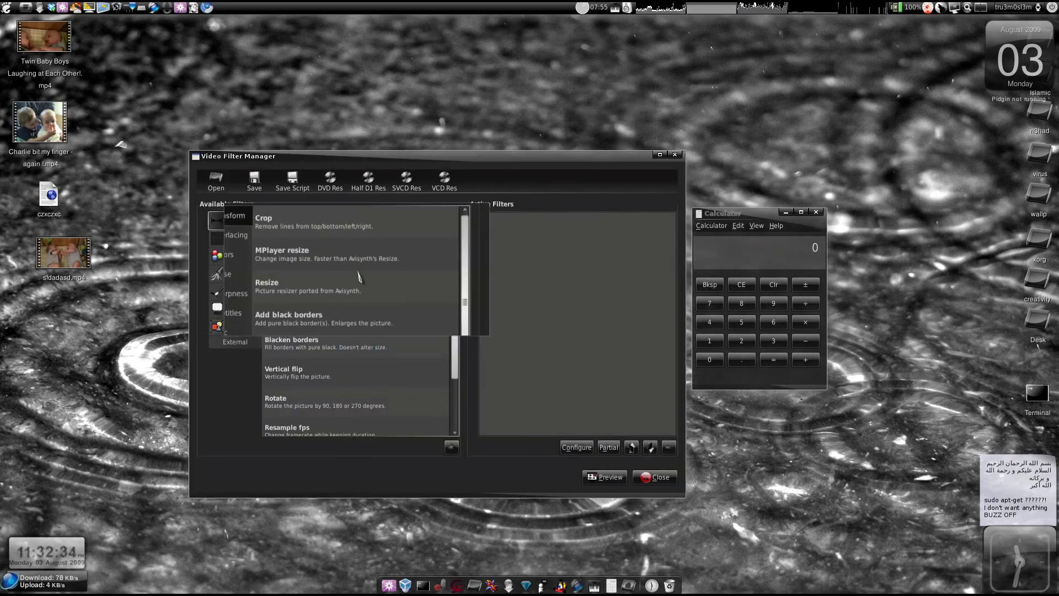
{"action": "scroll", "coordinate": [354, 266], "scroll_direction": "down", "scroll_amount": 1}
{"action": "scroll", "coordinate": [354, 265], "scroll_direction": "up", "scroll_amount": 1}
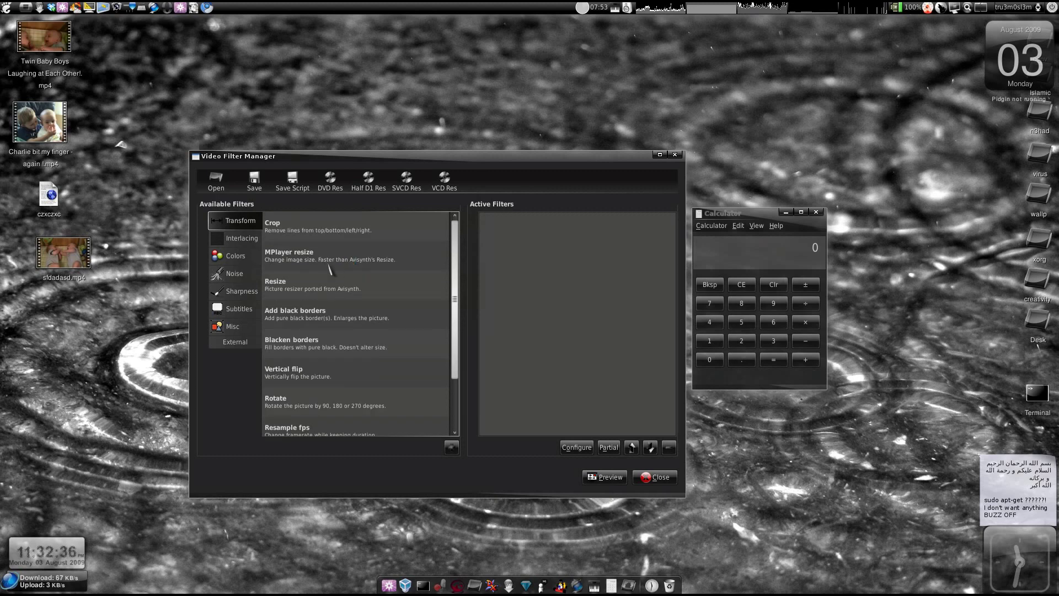
{"action": "double_click", "coordinate": [329, 272]}
{"action": "key", "text": "super+m"}
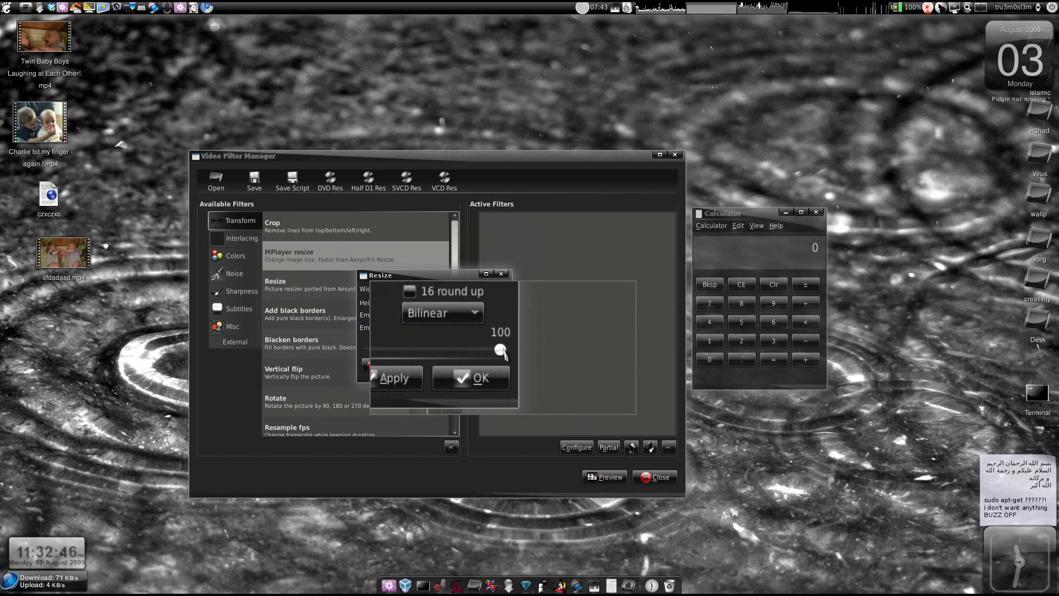
{"action": "left_click", "coordinate": [472, 316]}
{"action": "left_click", "coordinate": [464, 329]}
{"action": "left_click", "coordinate": [466, 355]}
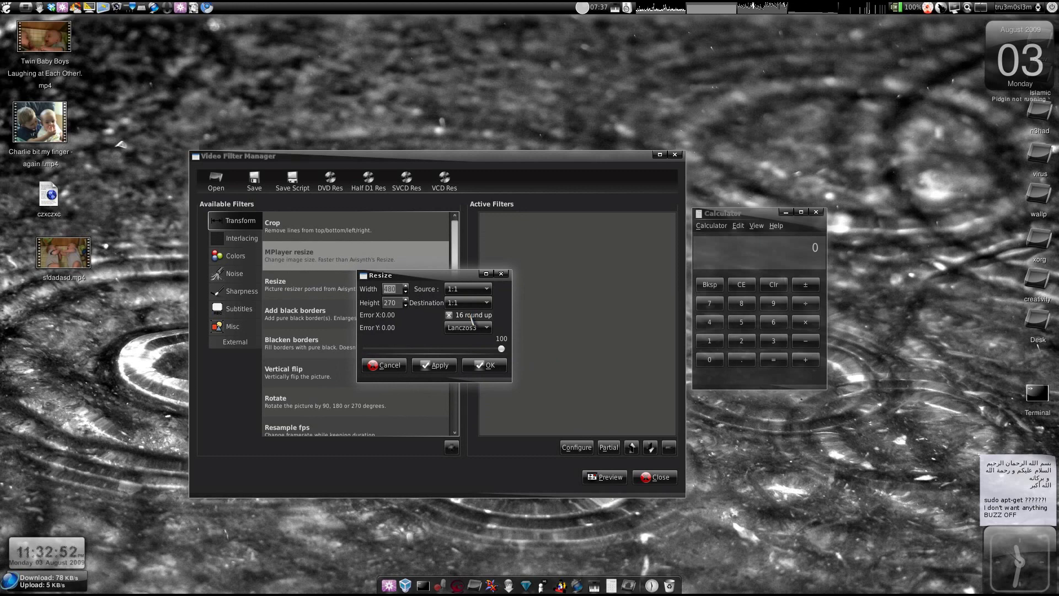
{"action": "left_click", "coordinate": [483, 367]}
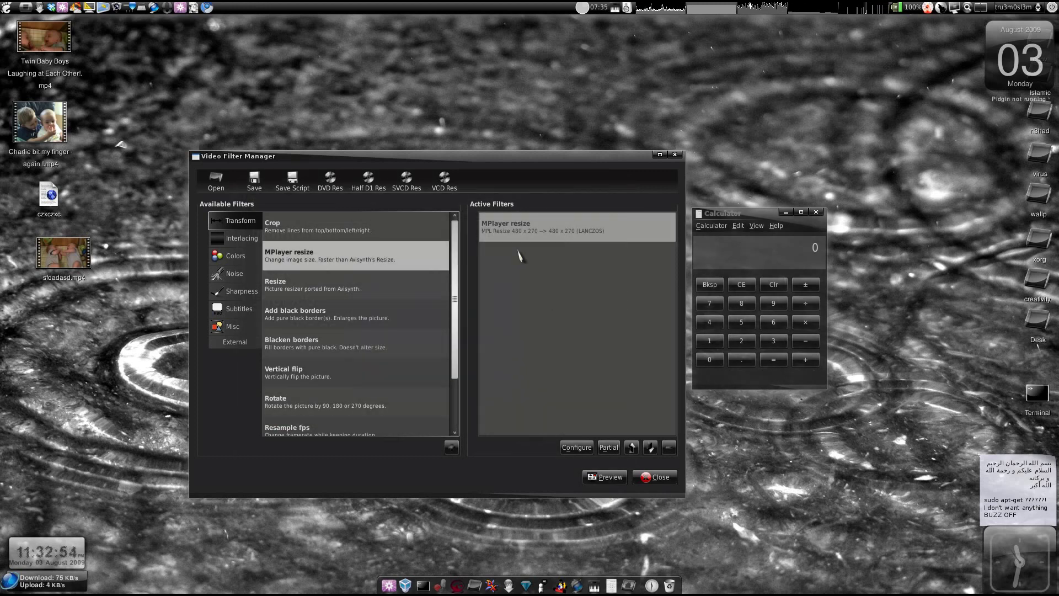
Recheck the active resize filter's settings and save the filter set to the Desktop as asdasd
{"action": "double_click", "coordinate": [520, 237]}
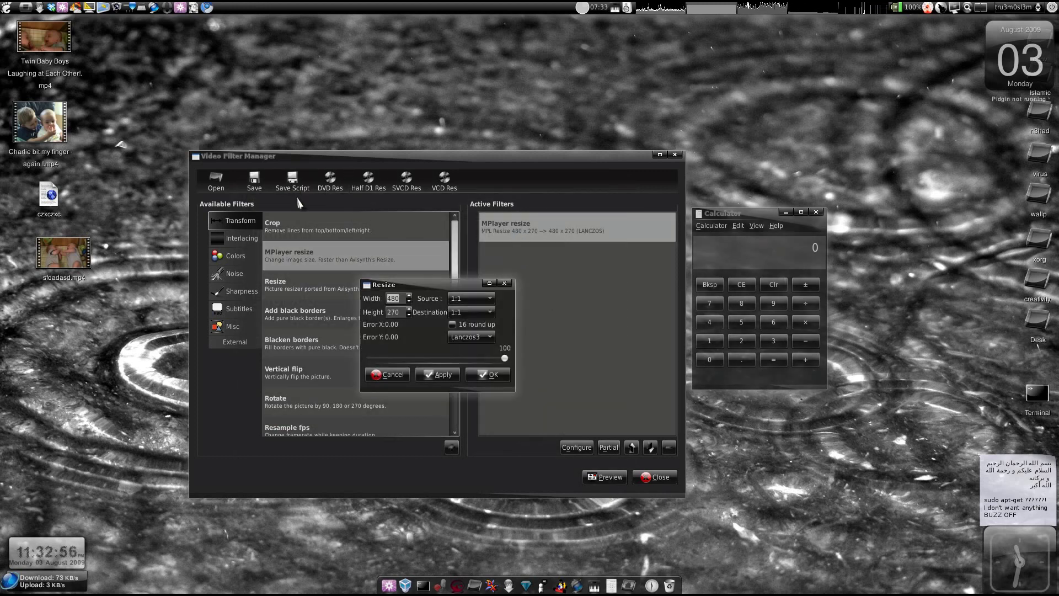
{"action": "left_click", "coordinate": [492, 375]}
{"action": "left_click", "coordinate": [254, 181]}
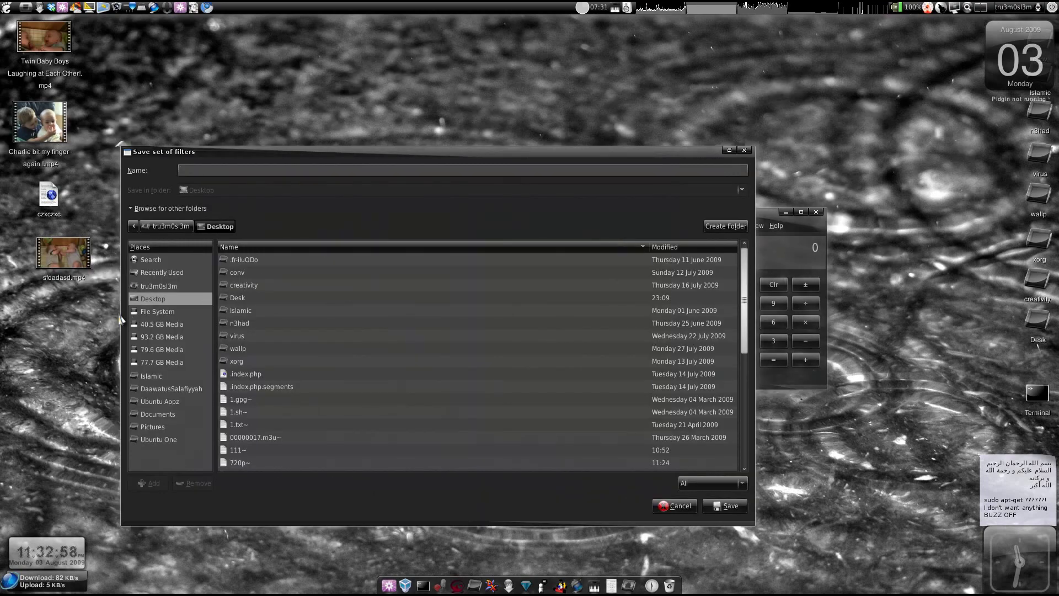
{"action": "type", "text": "asdasd"}
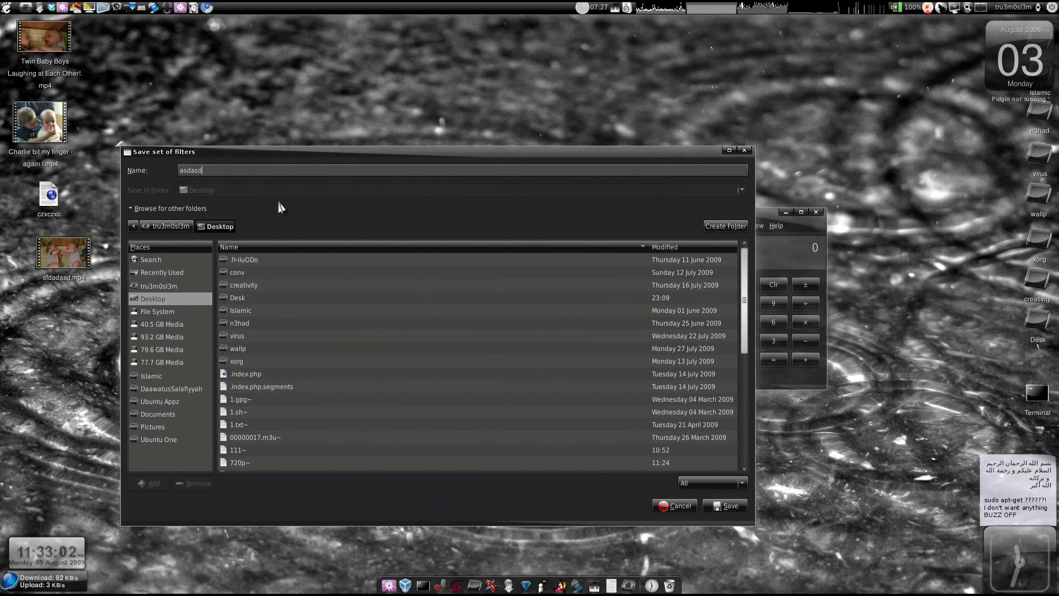
{"action": "key", "text": "Return"}
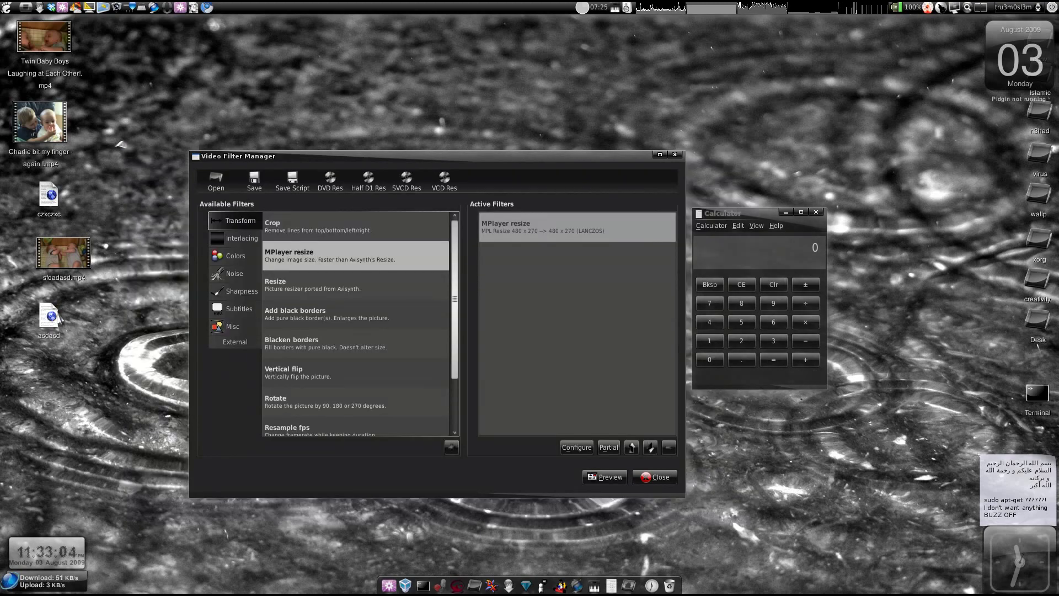
Open the saved filter file asdasd from the desktop in Text Editor
{"action": "right_click", "coordinate": [49, 319]}
{"action": "mouse_move", "coordinate": [102, 76]}
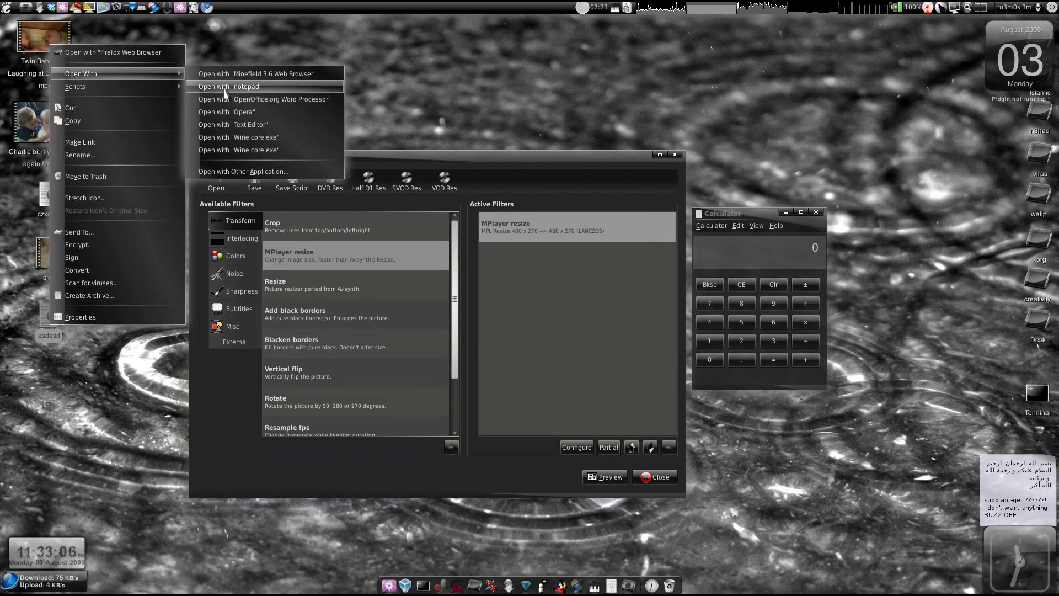
{"action": "left_click", "coordinate": [250, 126]}
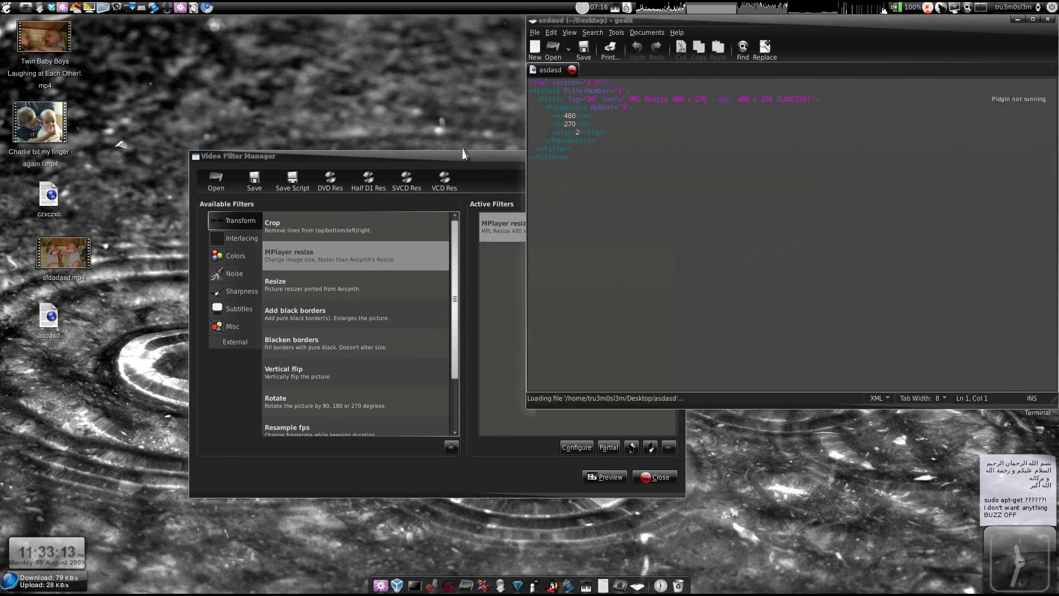
Remove the existing MPlayer resize entry from the active filters in the Video Filter Manager
{"action": "left_click", "coordinate": [528, 226]}
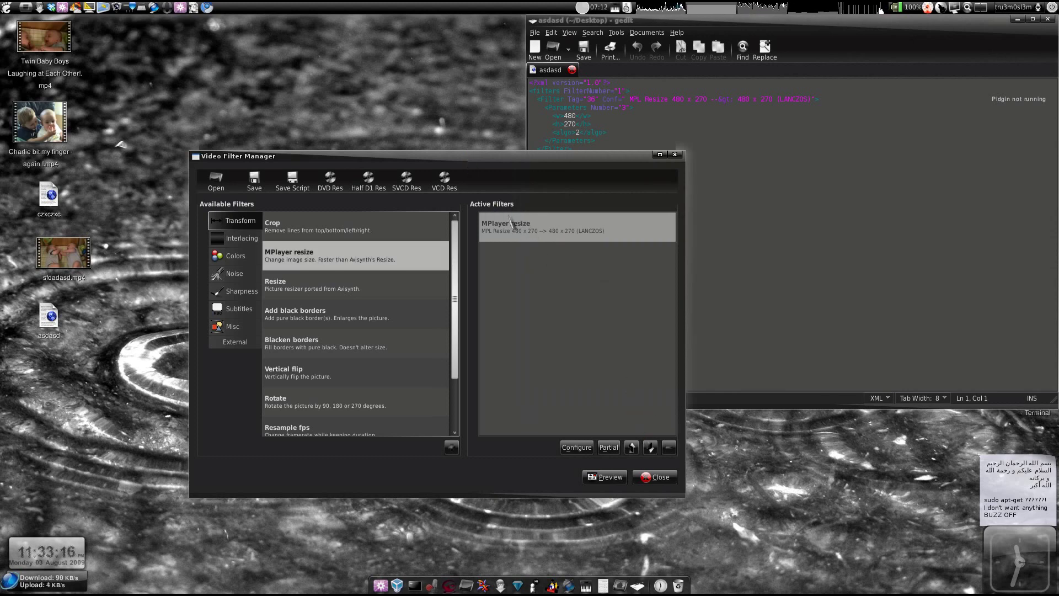
{"action": "left_click_drag", "start_coordinate": [510, 159], "coordinate": [377, 167]}
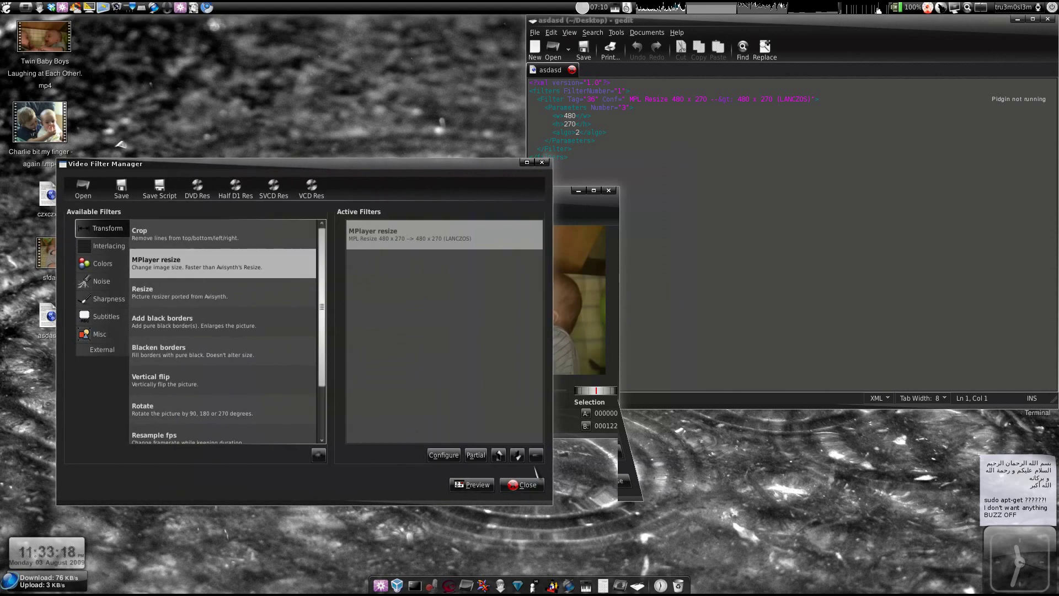
{"action": "left_click", "coordinate": [535, 455]}
In the asdasd file, change the output size in the filter's Conf text to 1280 x 720
{"action": "left_click", "coordinate": [644, 154]}
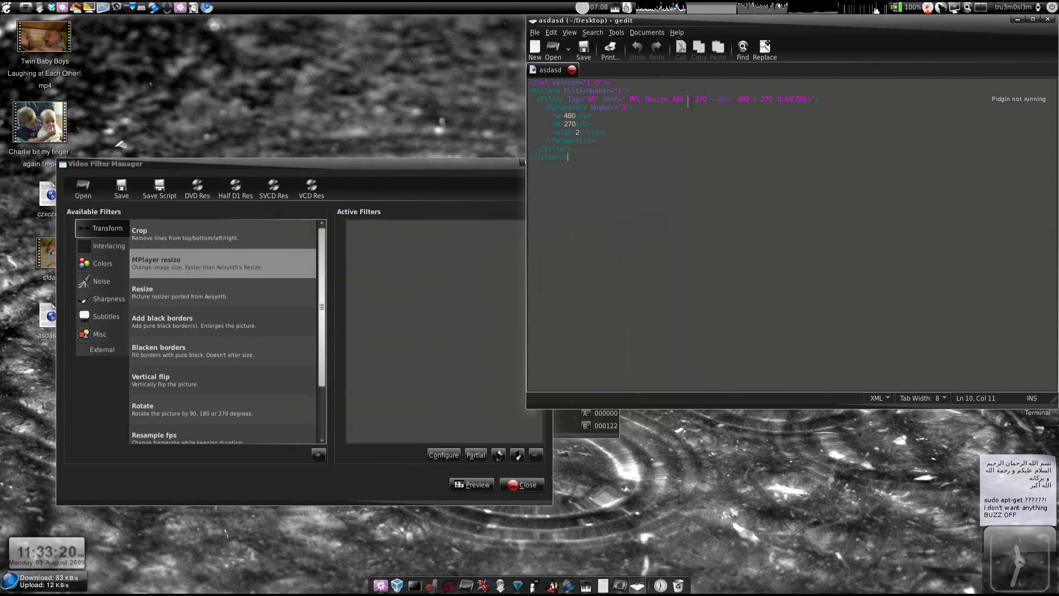
{"action": "key", "text": "super+m"}
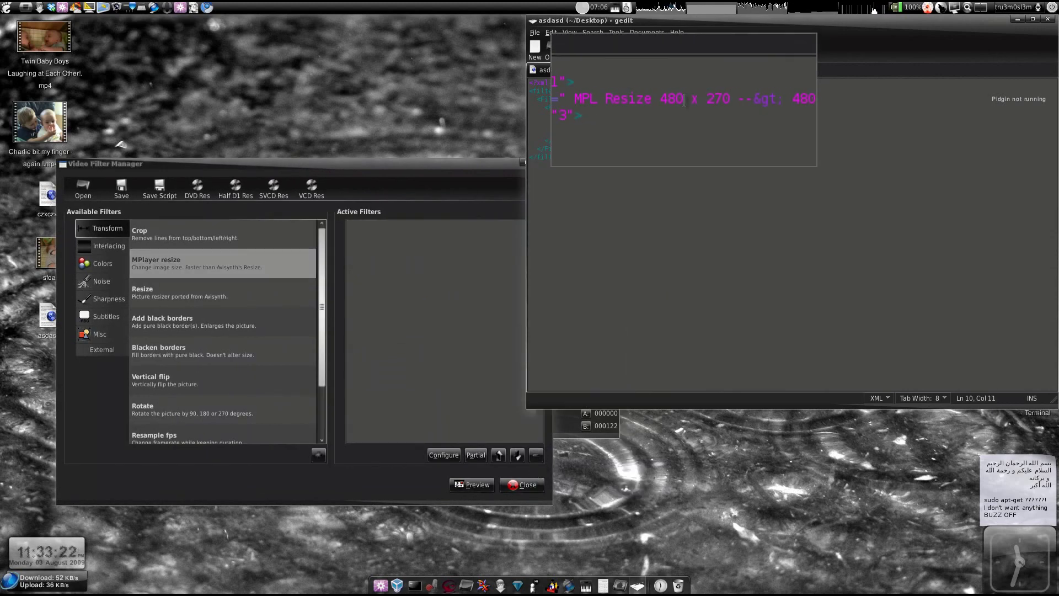
{"action": "double_click", "coordinate": [677, 100]}
{"action": "double_click", "coordinate": [700, 100]}
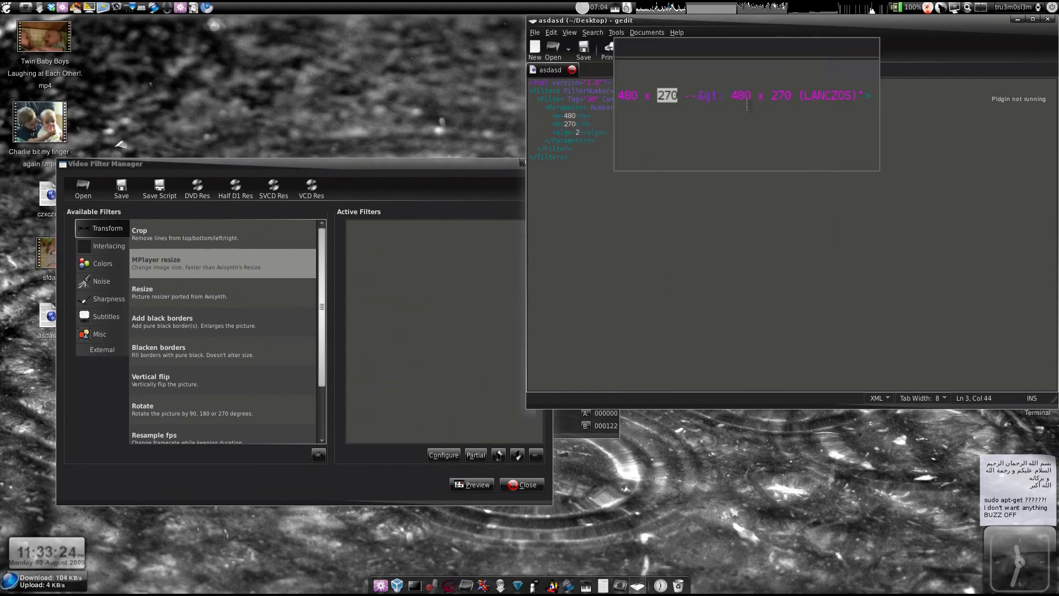
{"action": "double_click", "coordinate": [745, 100]}
{"action": "type", "text": "1280"}
{"action": "double_click", "coordinate": [771, 99]}
{"action": "type", "text": "7"}
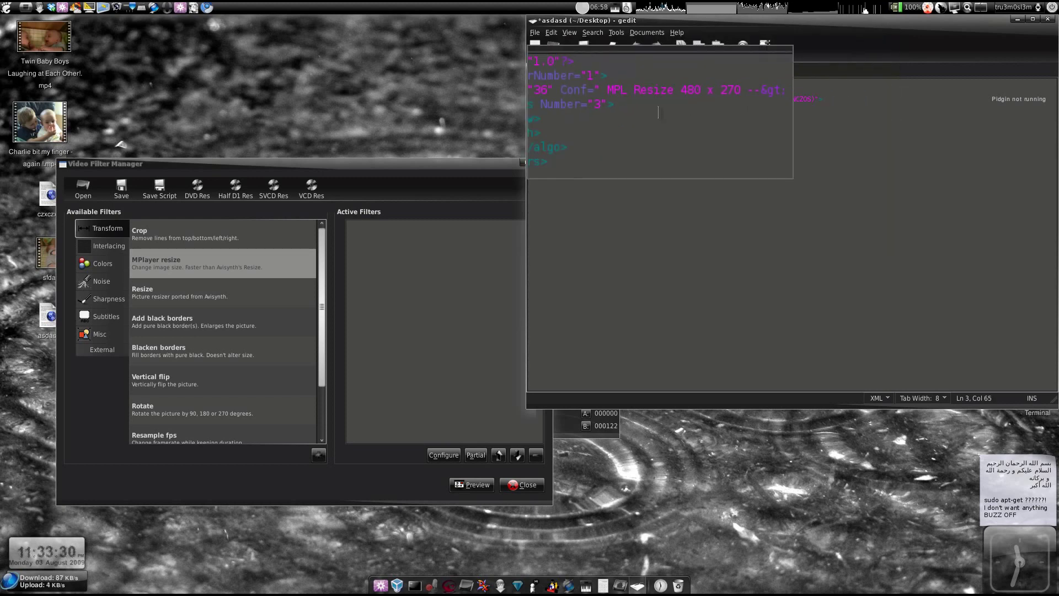
Set the w parameter to 1280 and the h parameter to 720, then save the file and close the editor
{"action": "double_click", "coordinate": [568, 116]}
{"action": "type", "text": "1280"}
{"action": "double_click", "coordinate": [568, 125]}
{"action": "type", "text": "720"}
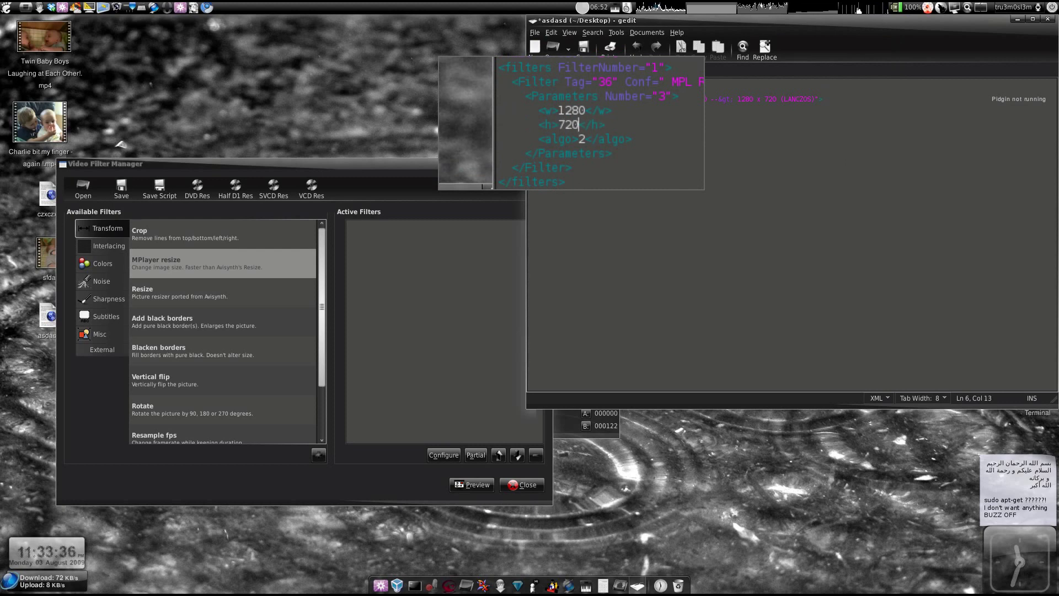
{"action": "left_click", "coordinate": [583, 47]}
{"action": "left_click", "coordinate": [1048, 19]}
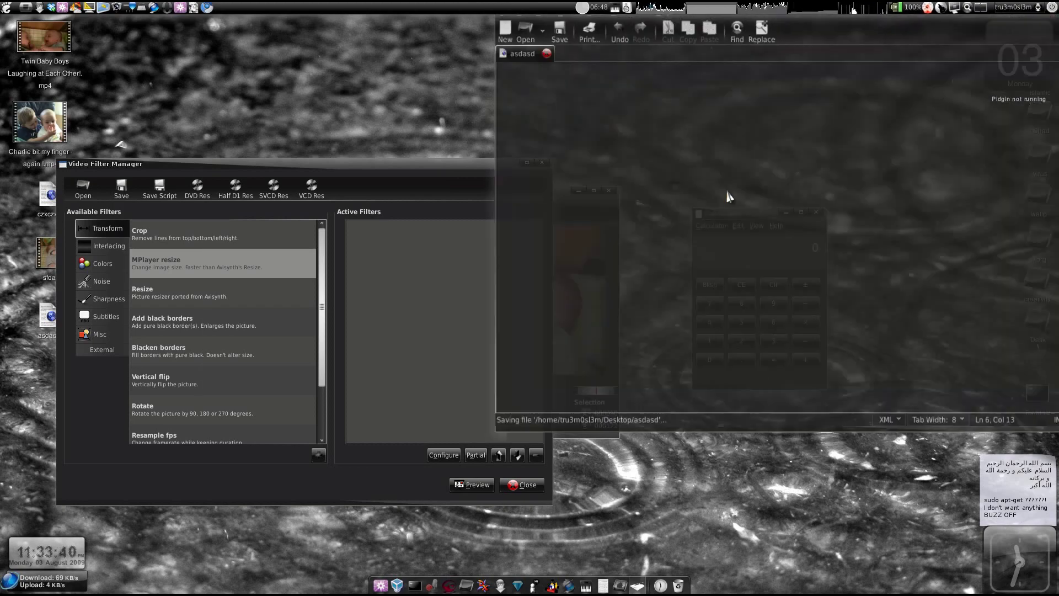
Load the edited filter set asdasd from the Desktop and check the active resize filter's output size
{"action": "left_click", "coordinate": [84, 188]}
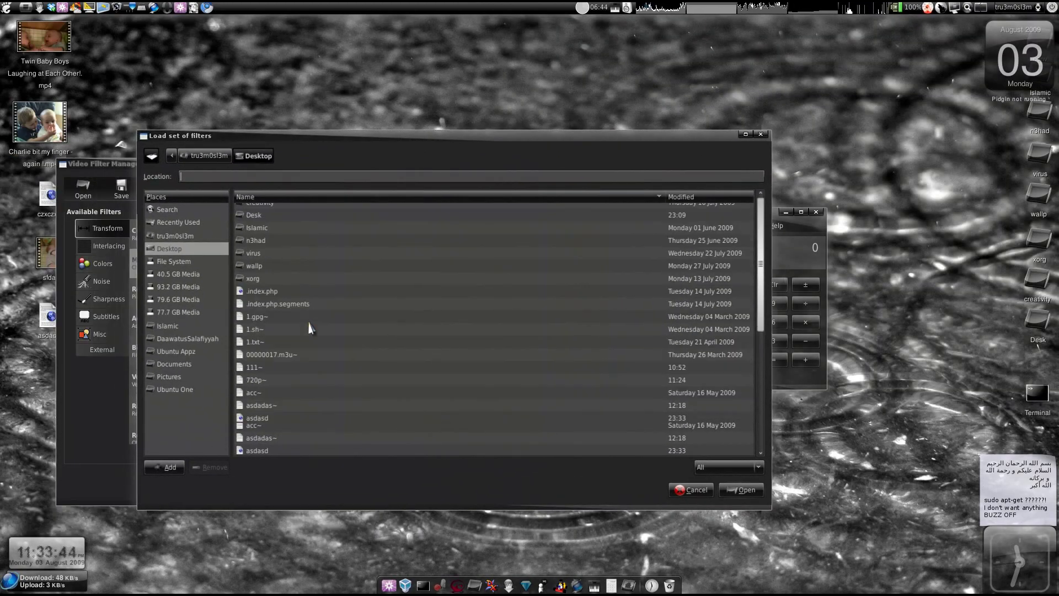
{"action": "scroll", "coordinate": [294, 338], "scroll_direction": "down", "scroll_amount": 4}
{"action": "double_click", "coordinate": [267, 288]}
{"action": "scroll", "coordinate": [419, 253], "scroll_direction": "up", "scroll_amount": 3}
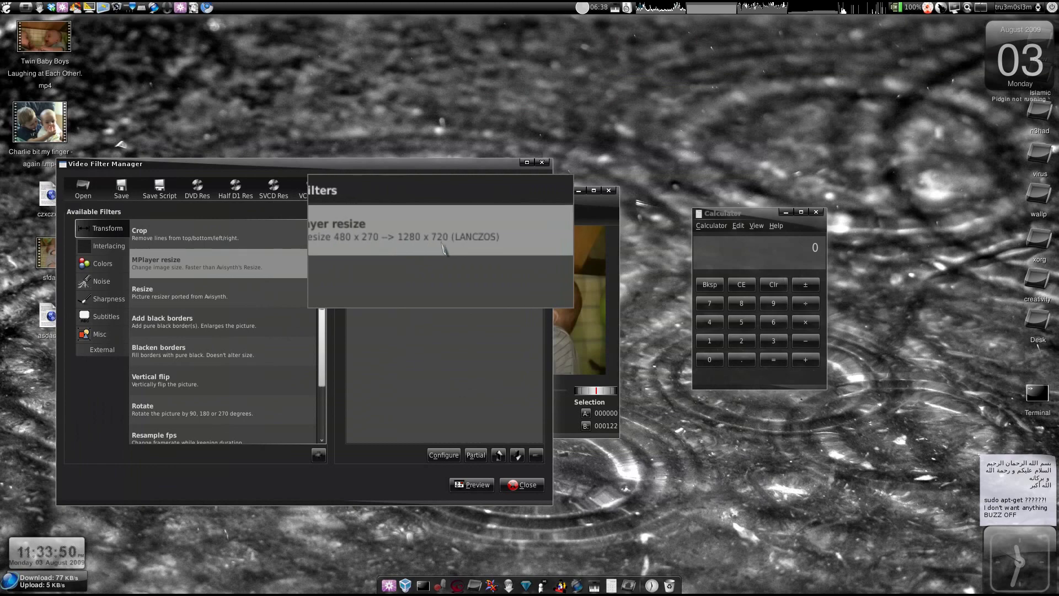
{"action": "key", "text": "super+shift+m"}
Close the Video Filter Manager and bring up the video save dialog, cancelling it without saving
{"action": "left_click", "coordinate": [514, 485]}
{"action": "left_click", "coordinate": [310, 223]}
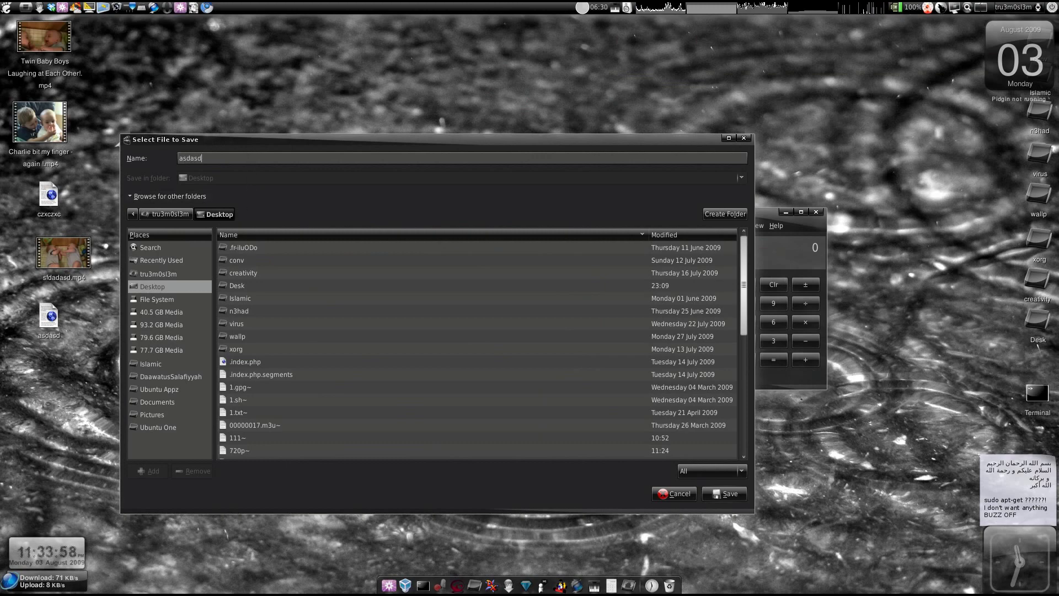
{"action": "left_click", "coordinate": [674, 493]}
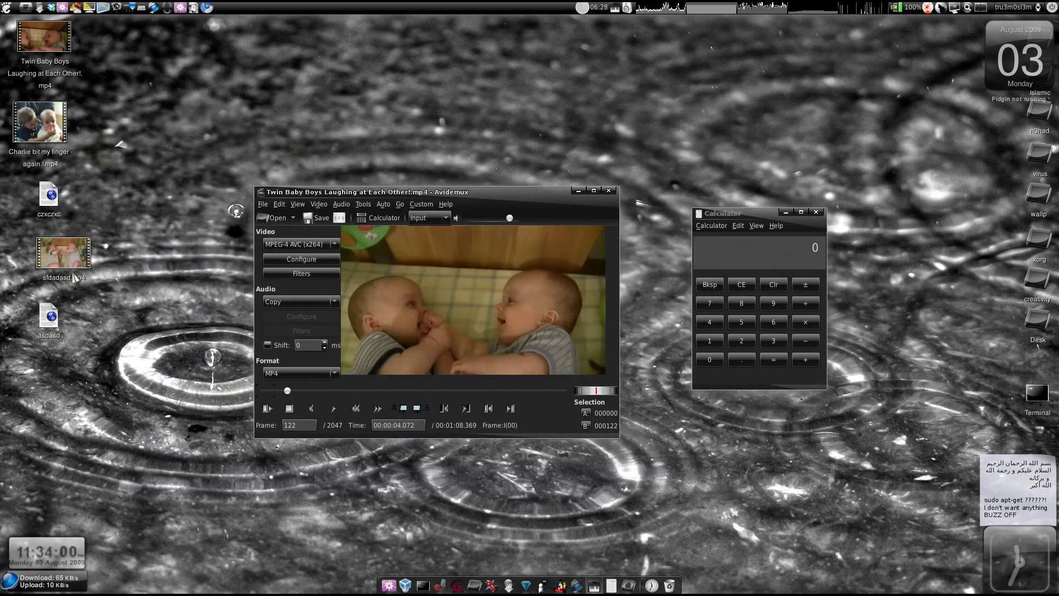
Check the video dimensions of the original Twin Baby Boys Laughing at Each Other!.mp4 in its file properties
{"action": "right_click", "coordinate": [43, 51]}
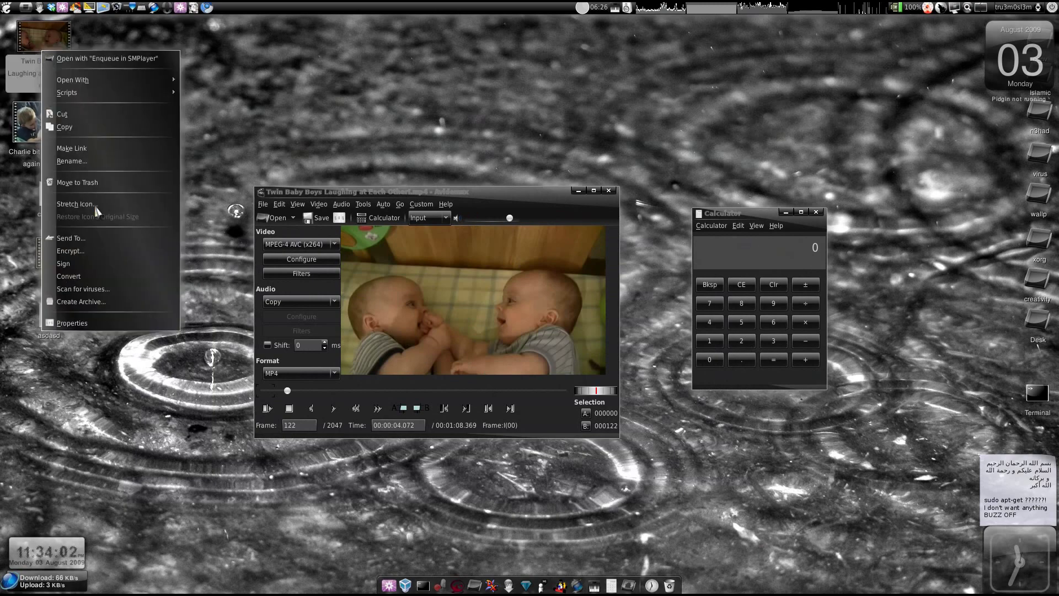
{"action": "left_click", "coordinate": [87, 323]}
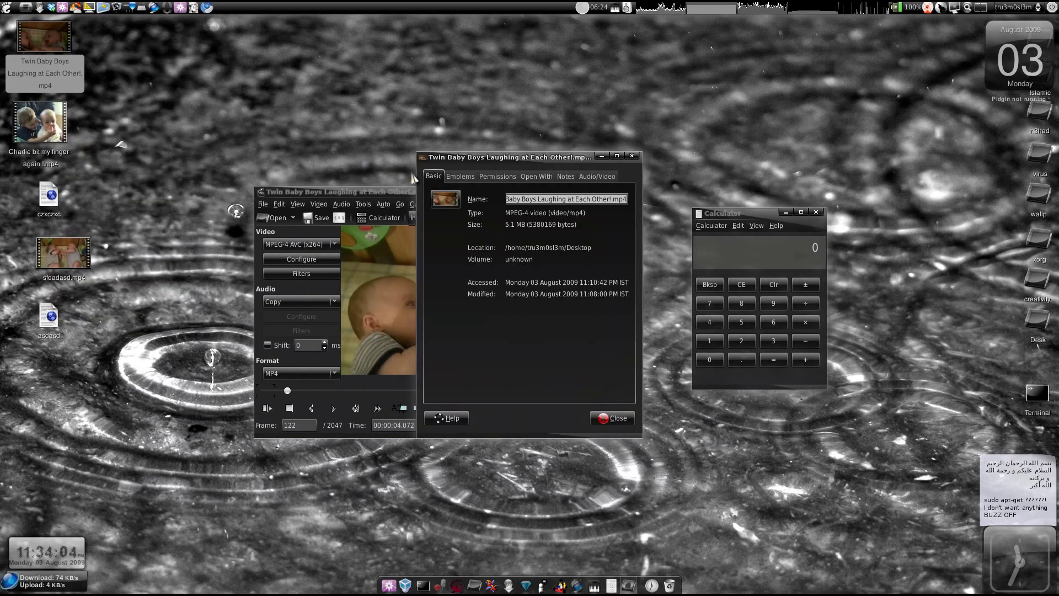
{"action": "left_click", "coordinate": [596, 176]}
{"action": "key", "text": "super+m"}
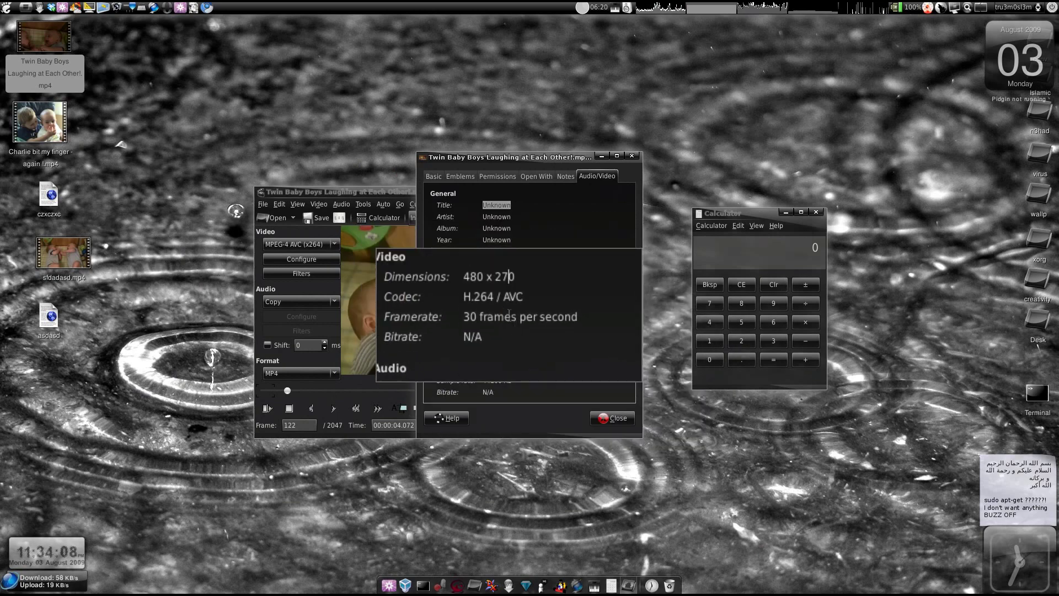
{"action": "left_click", "coordinate": [606, 422]}
Check the video dimensions and codec of sfdadasd.mp4 in its file properties, and close them
{"action": "right_click", "coordinate": [61, 260]}
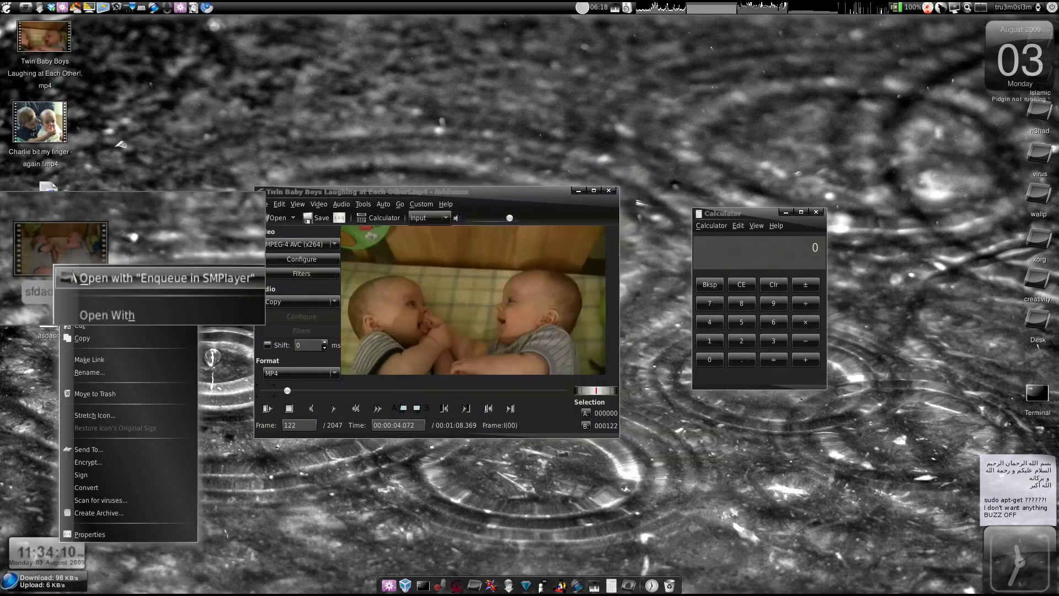
{"action": "left_click", "coordinate": [124, 536]}
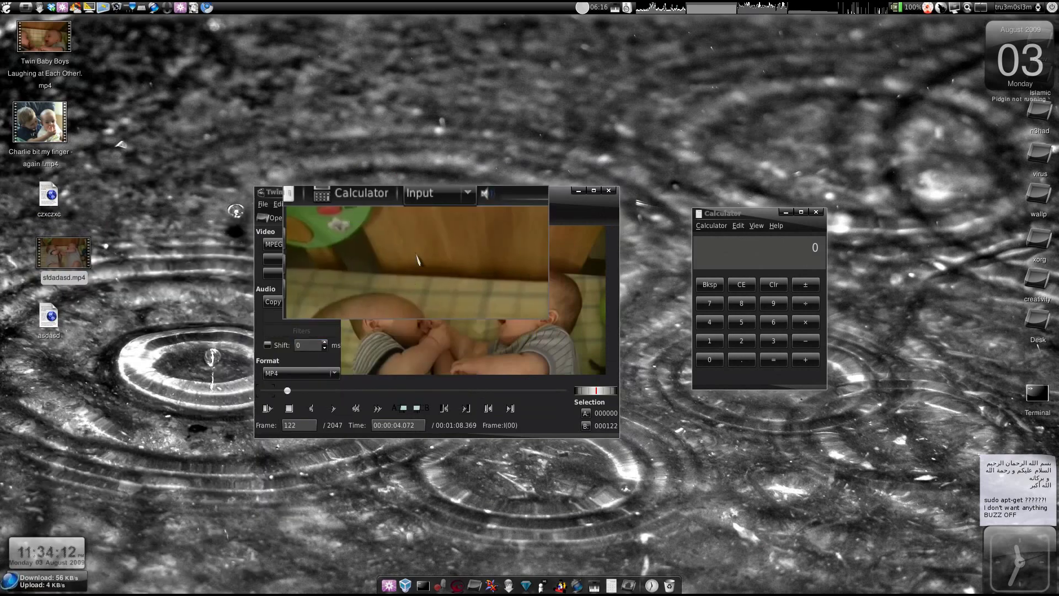
{"action": "left_click", "coordinate": [597, 176]}
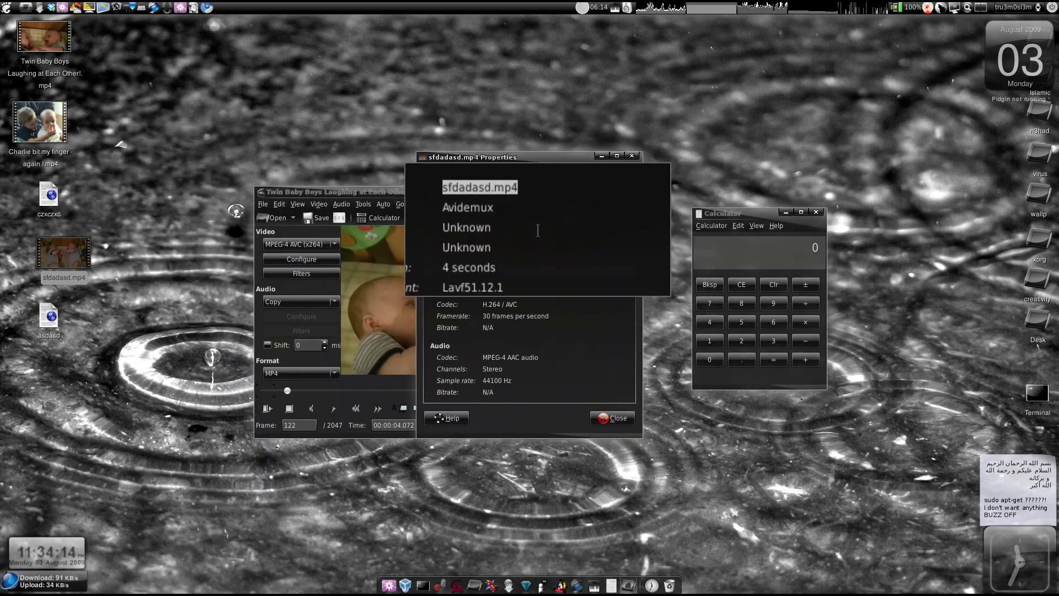
{"action": "triple_click", "coordinate": [499, 292]}
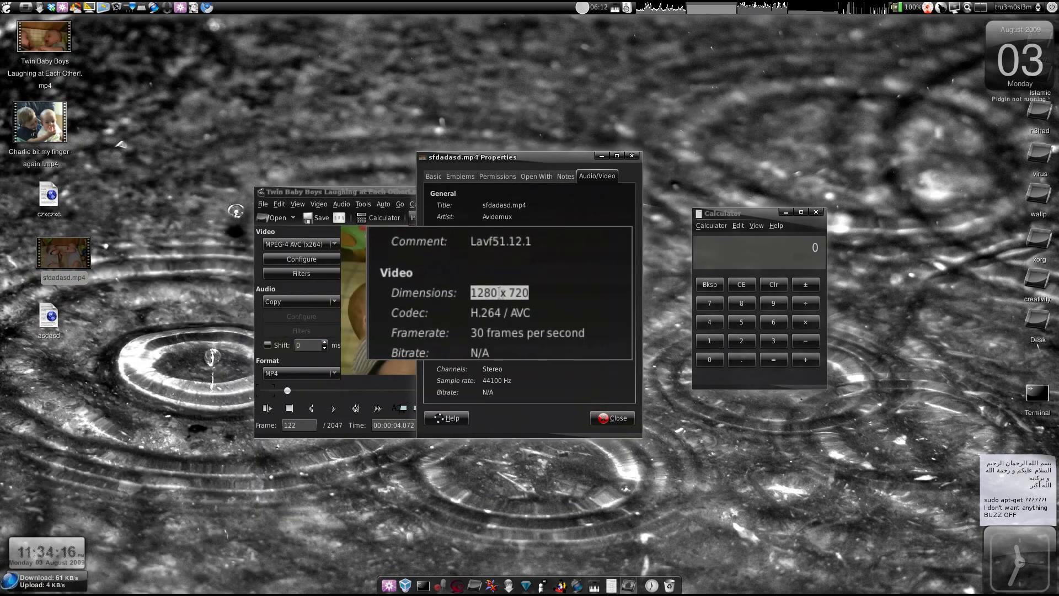
{"action": "scroll", "coordinate": [499, 293], "scroll_direction": "down", "scroll_amount": 3}
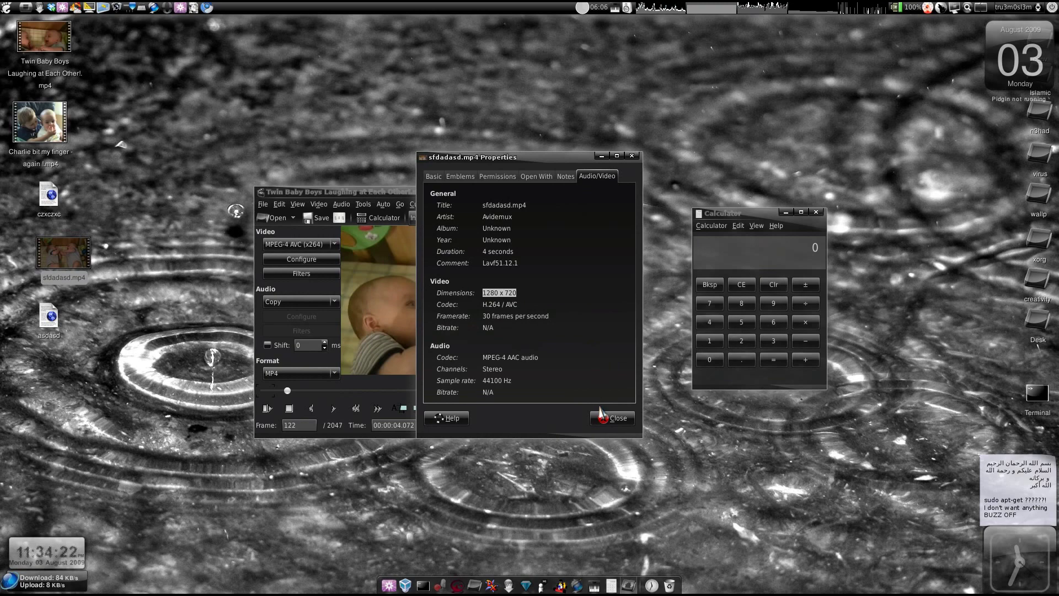
{"action": "left_click_drag", "start_coordinate": [513, 160], "coordinate": [716, 180]}
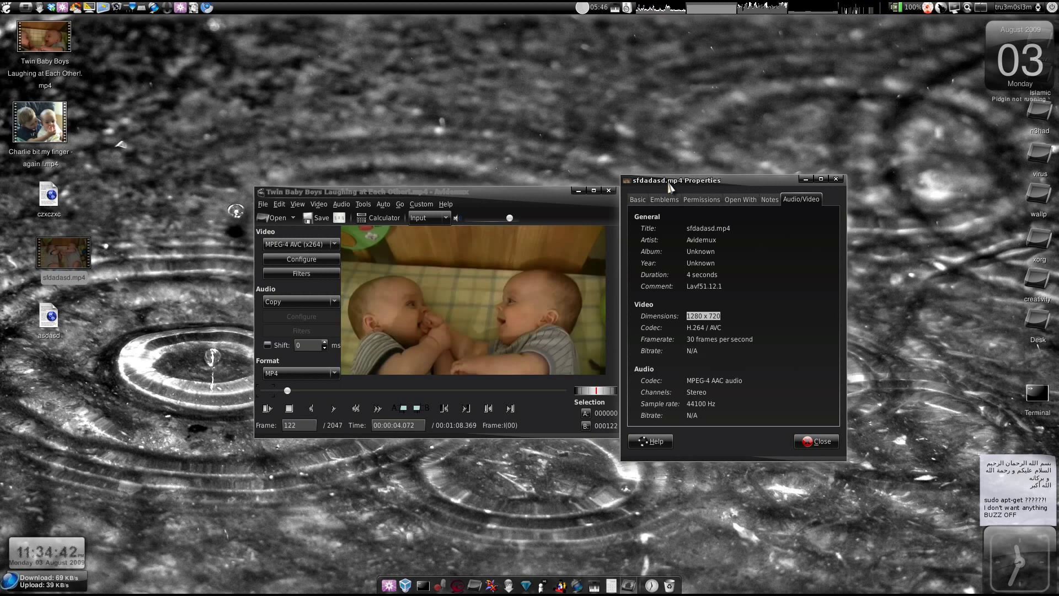
{"action": "mouse_move", "coordinate": [698, 180]}
{"action": "left_mouse_down"}
{"action": "mouse_move", "coordinate": [716, 183]}
{"action": "mouse_move", "coordinate": [698, 183]}
{"action": "left_mouse_up"}
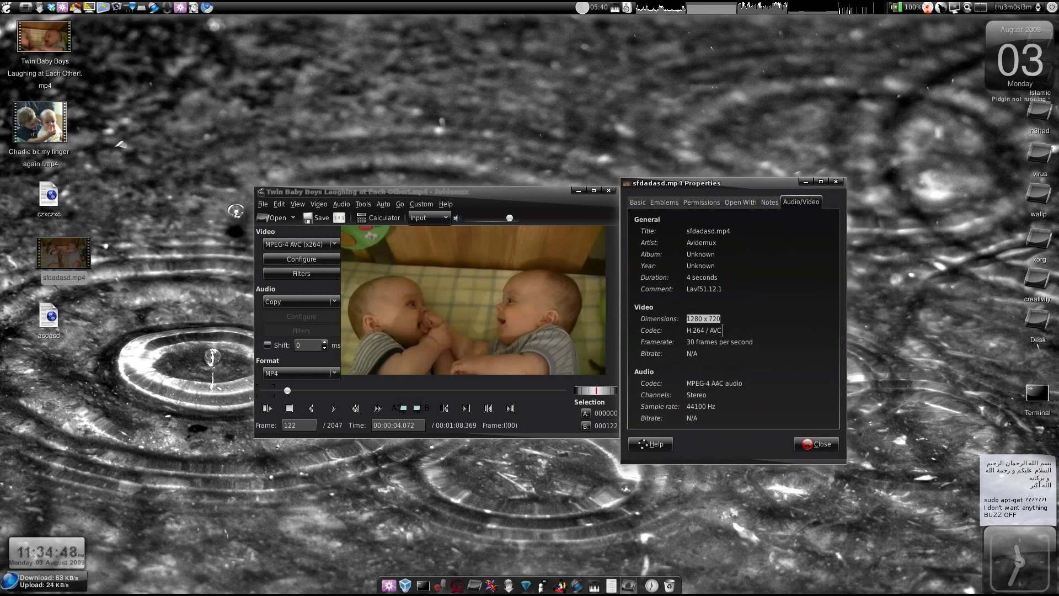
{"action": "scroll", "coordinate": [491, 320], "scroll_direction": "up", "scroll_amount": 4}
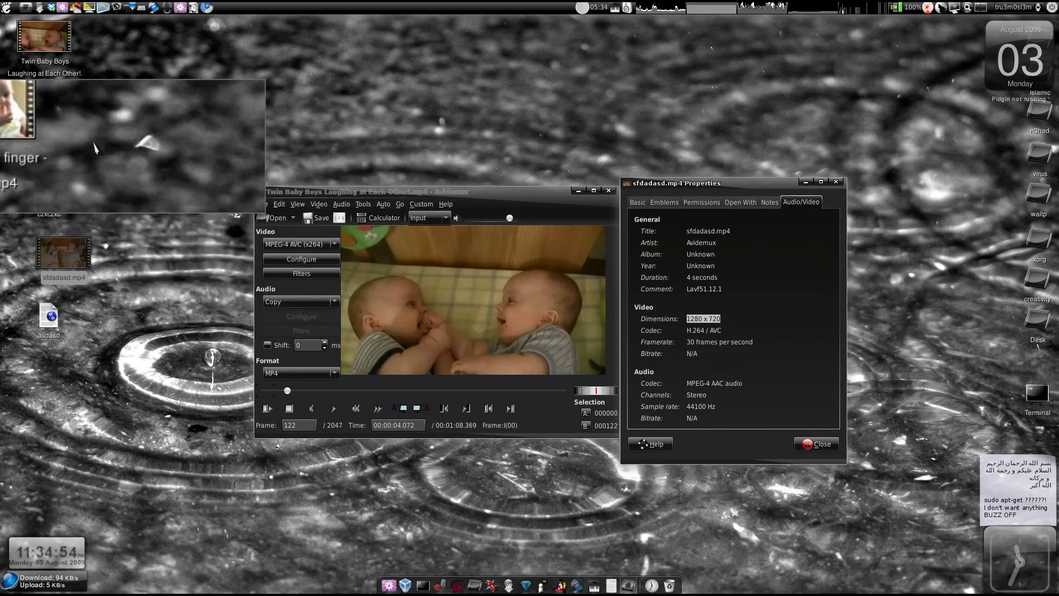
{"action": "key", "text": "super+m"}
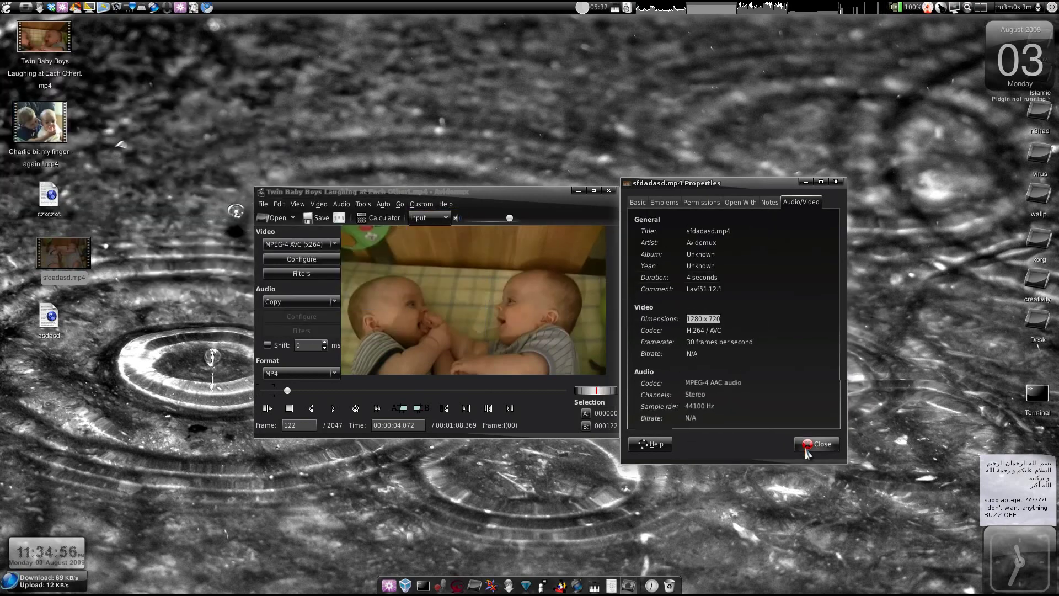
{"action": "left_click", "coordinate": [817, 444]}
Close the current clip and open Charlie bit my finger - again !.mp4 from the Desktop in safe mode
{"action": "left_click", "coordinate": [262, 204]}
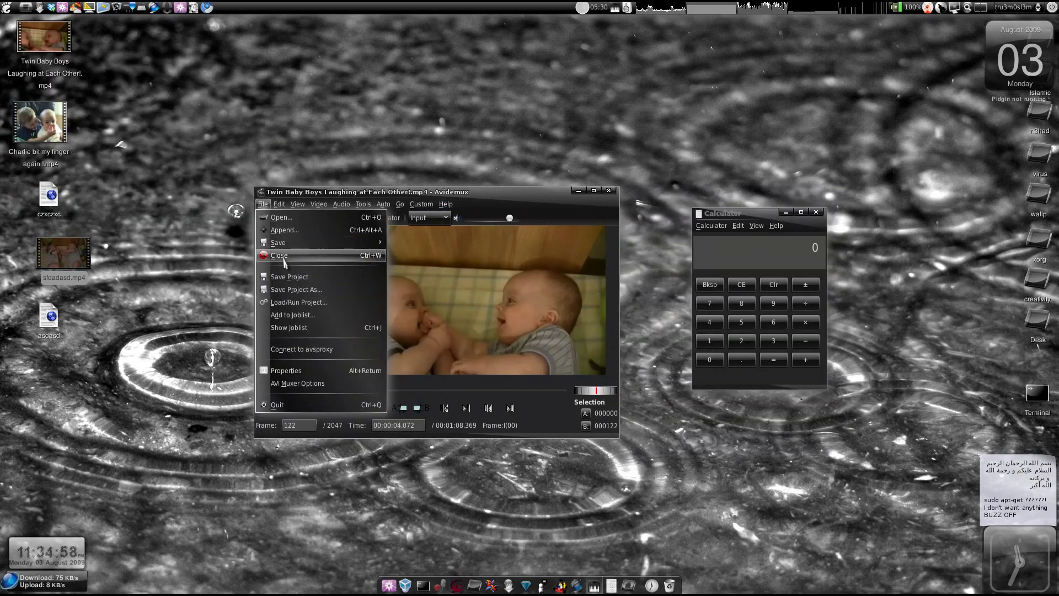
{"action": "left_click", "coordinate": [282, 361]}
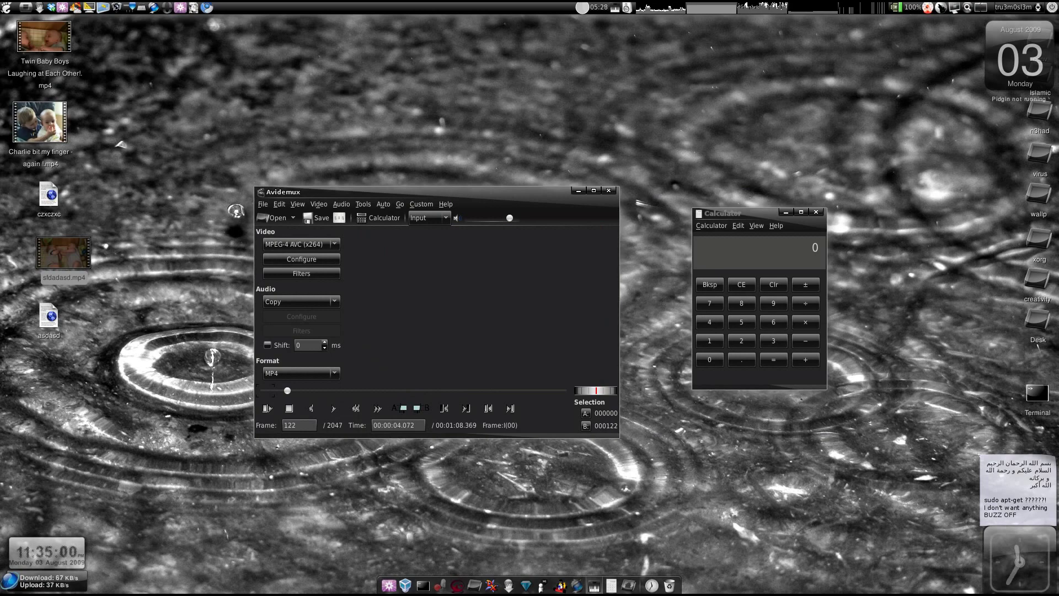
{"action": "left_click", "coordinate": [273, 218]}
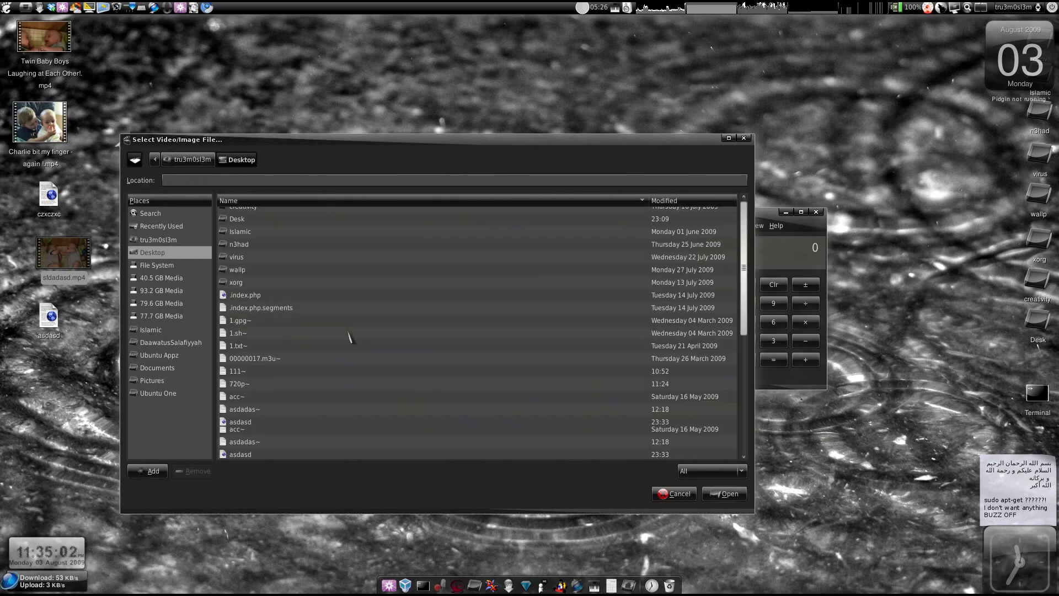
{"action": "double_click", "coordinate": [307, 274]}
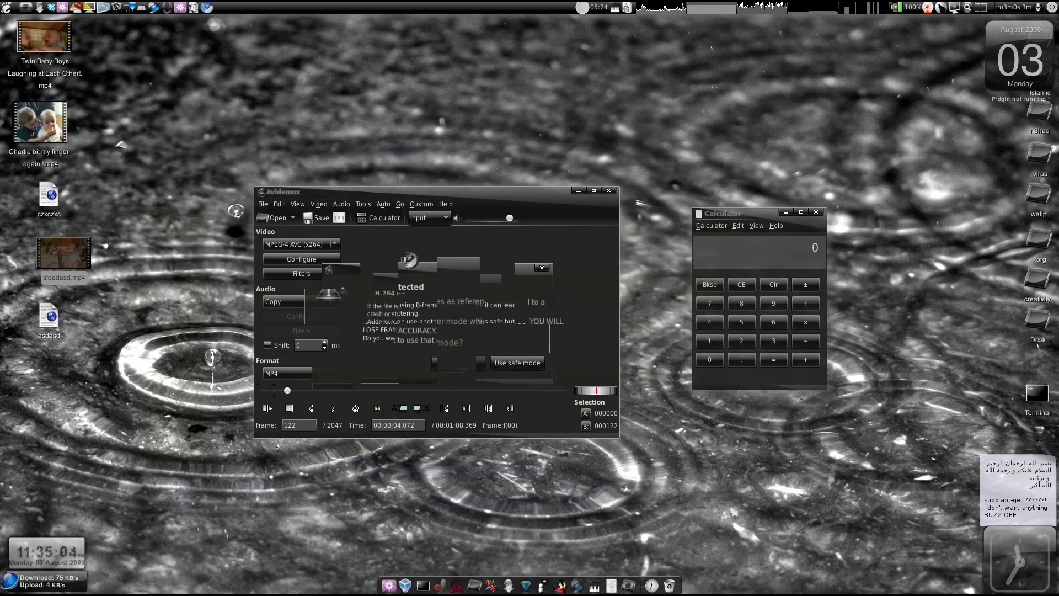
{"action": "left_click", "coordinate": [518, 364]}
Check the image size of the newly loaded clip in its properties
{"action": "left_click", "coordinate": [339, 217]}
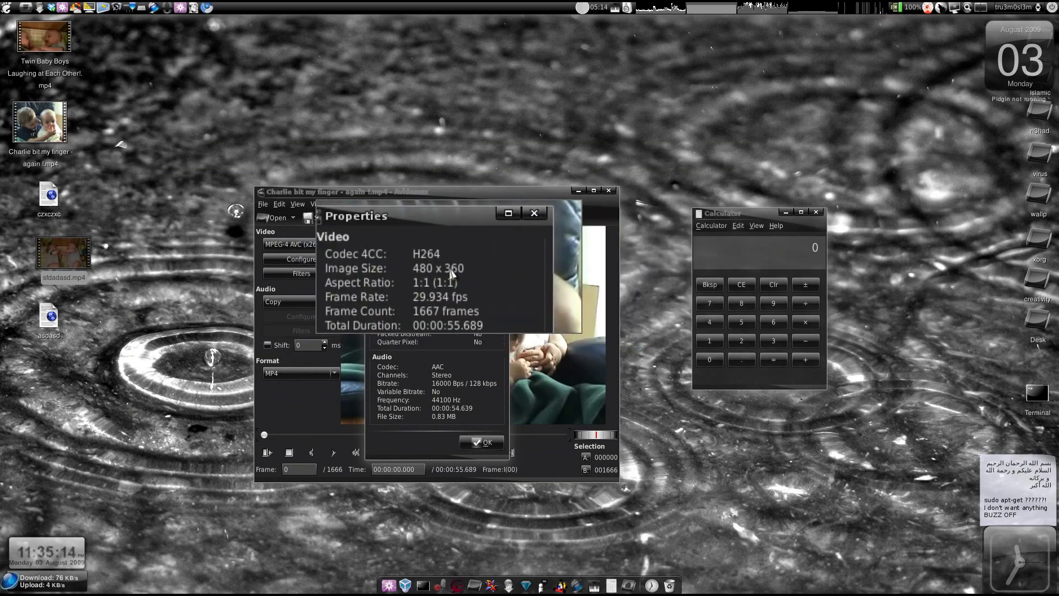
{"action": "scroll", "coordinate": [445, 268], "scroll_direction": "up", "scroll_amount": 2}
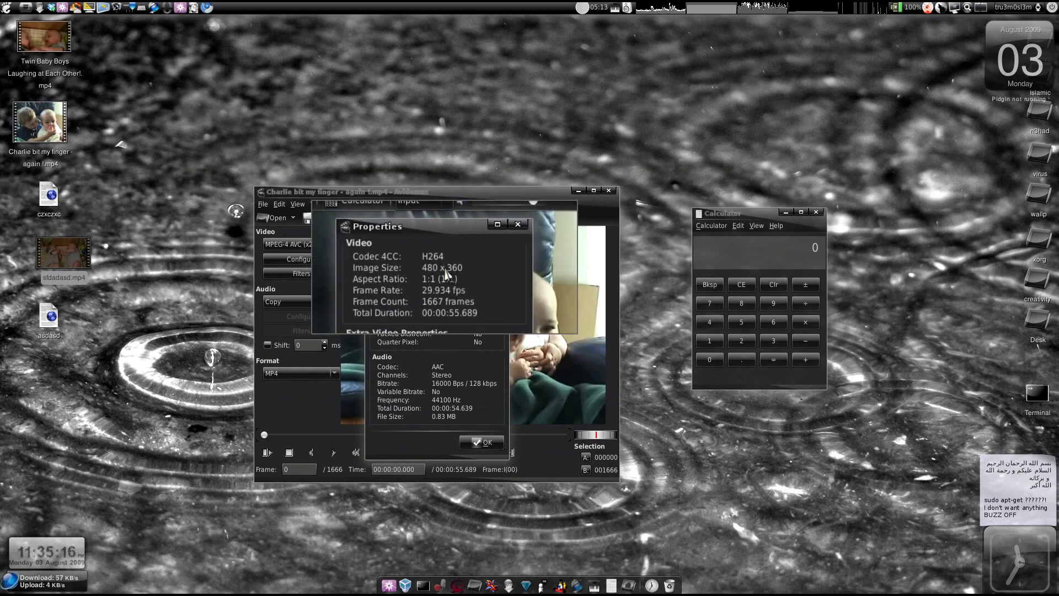
{"action": "left_click", "coordinate": [482, 448]}
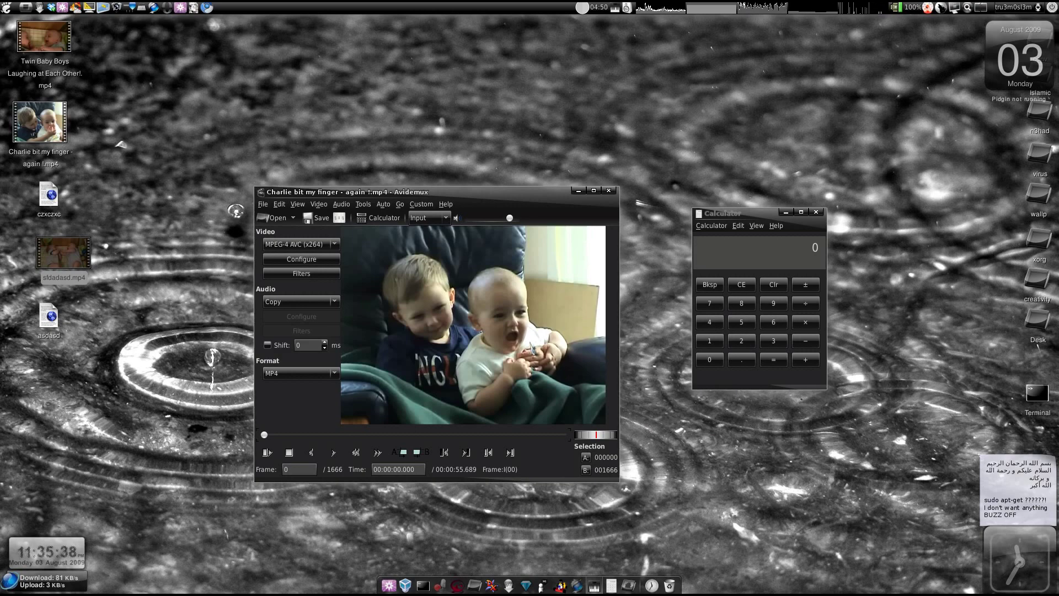
Open the video filter settings for the newly loaded clip
{"action": "key", "text": "super+m"}
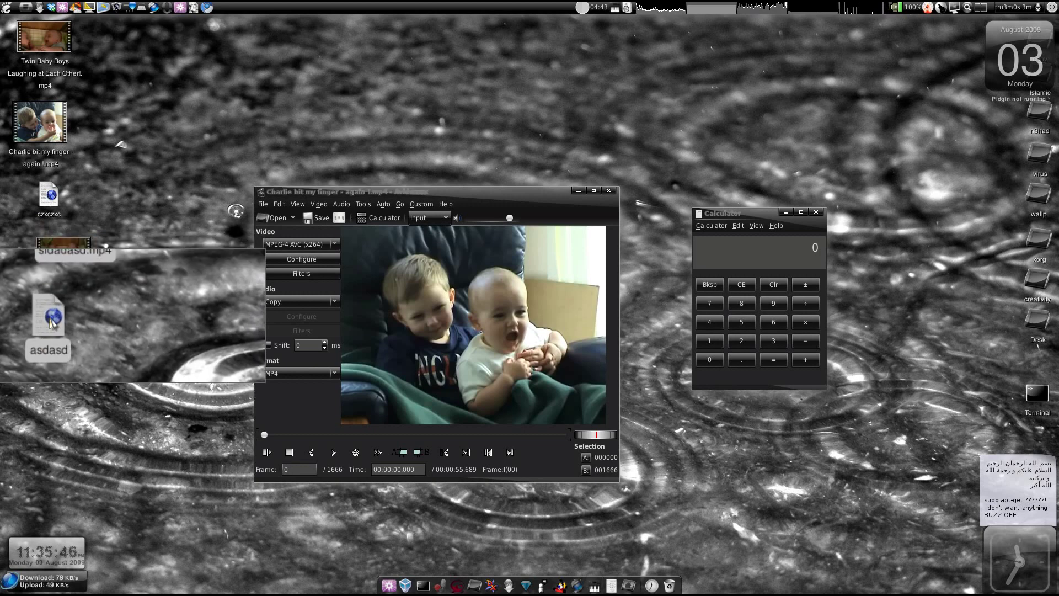
{"action": "left_click", "coordinate": [302, 273]}
{"action": "key", "text": "super+m"}
{"action": "double_click", "coordinate": [309, 283]}
{"action": "left_click", "coordinate": [464, 348]}
{"action": "left_click", "coordinate": [469, 358]}
{"action": "left_click", "coordinate": [474, 380]}
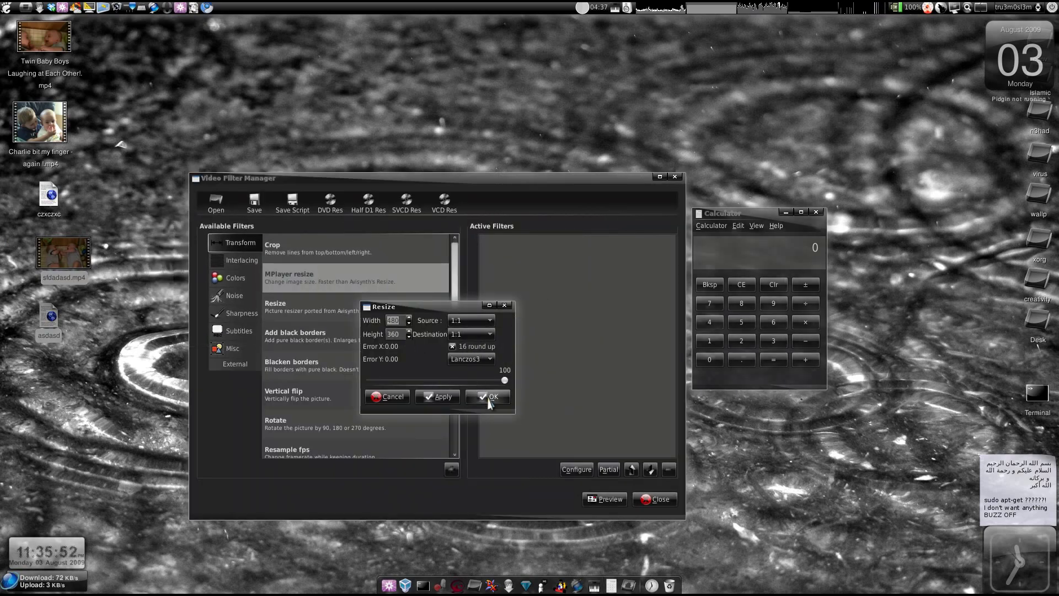
{"action": "left_click", "coordinate": [393, 397]}
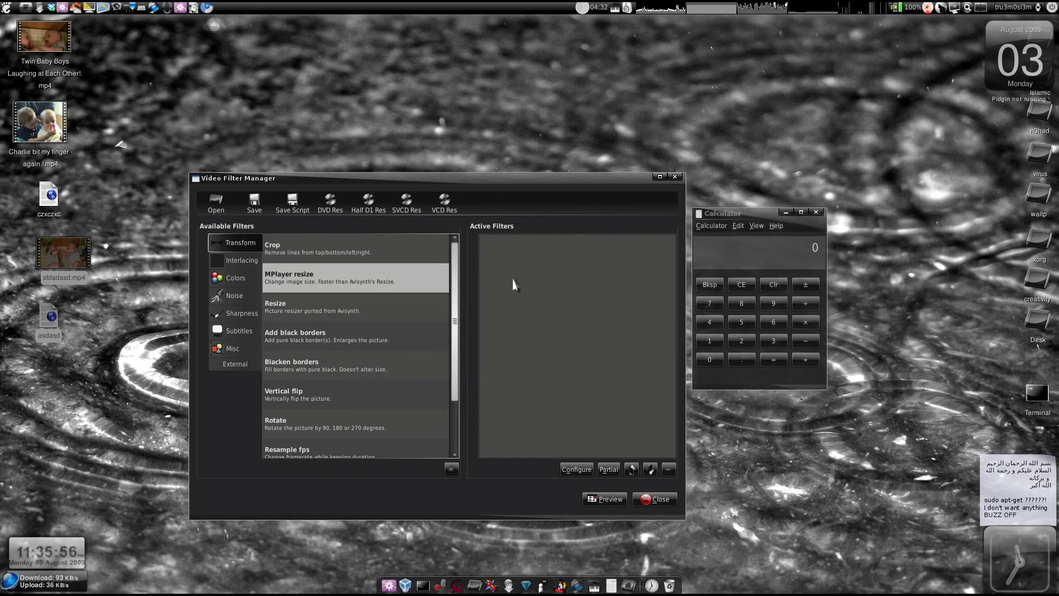
{"action": "left_click_drag", "start_coordinate": [435, 182], "coordinate": [468, 175]}
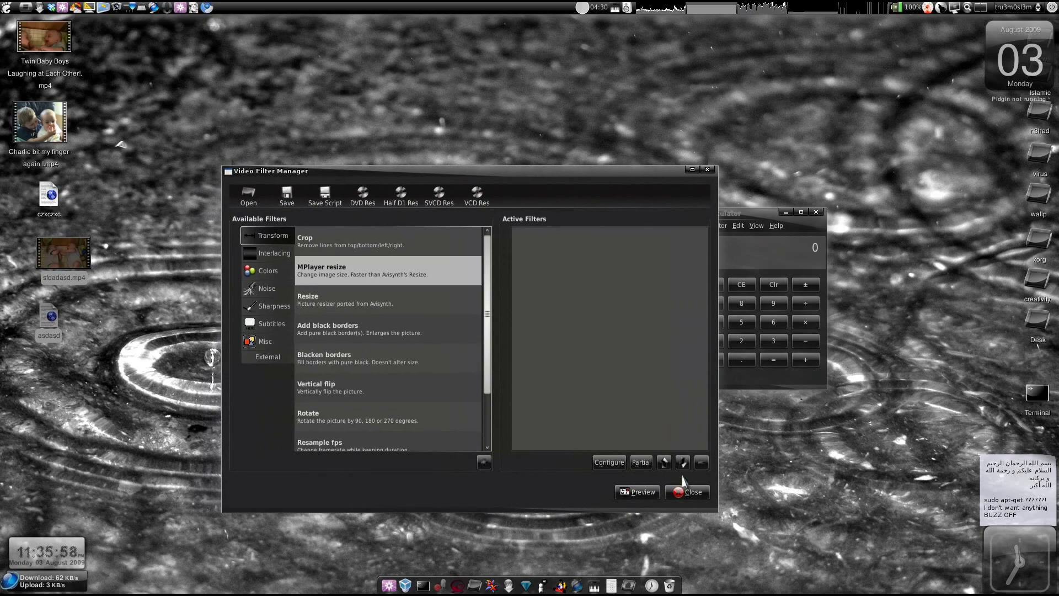
Close the video filter settings and check the loaded clip's image size in its properties
{"action": "left_click", "coordinate": [683, 492]}
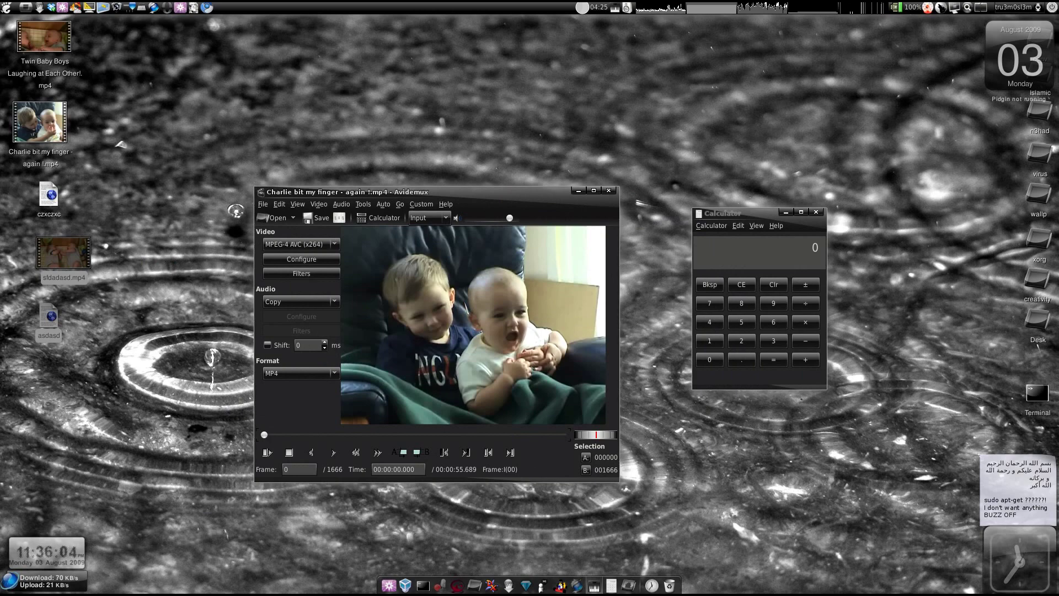
{"action": "key", "text": "super+m"}
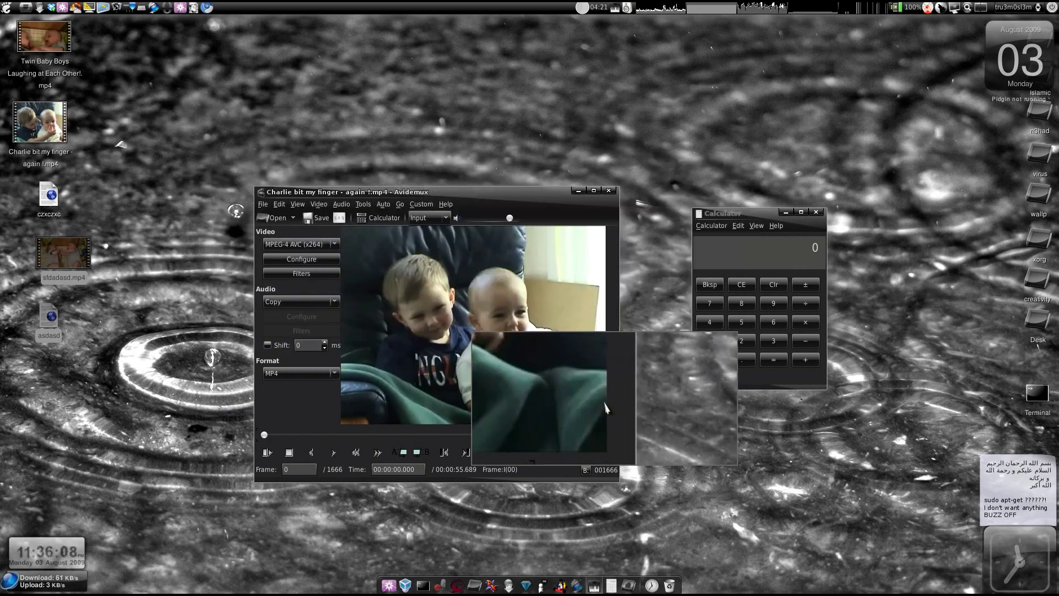
{"action": "key", "text": "super+m"}
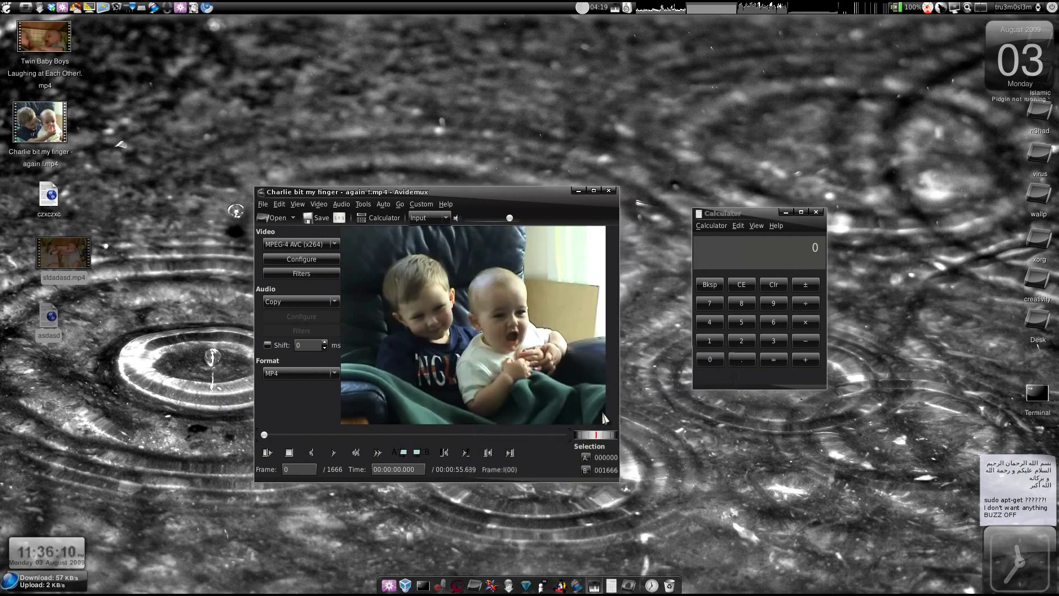
{"action": "key", "text": "super+m"}
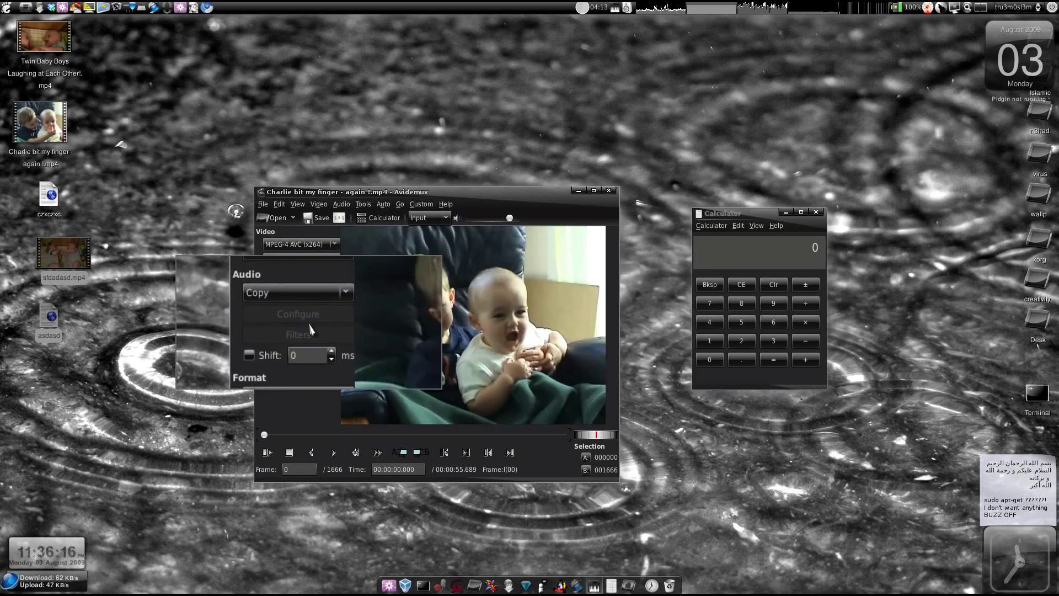
{"action": "key", "text": "super+m"}
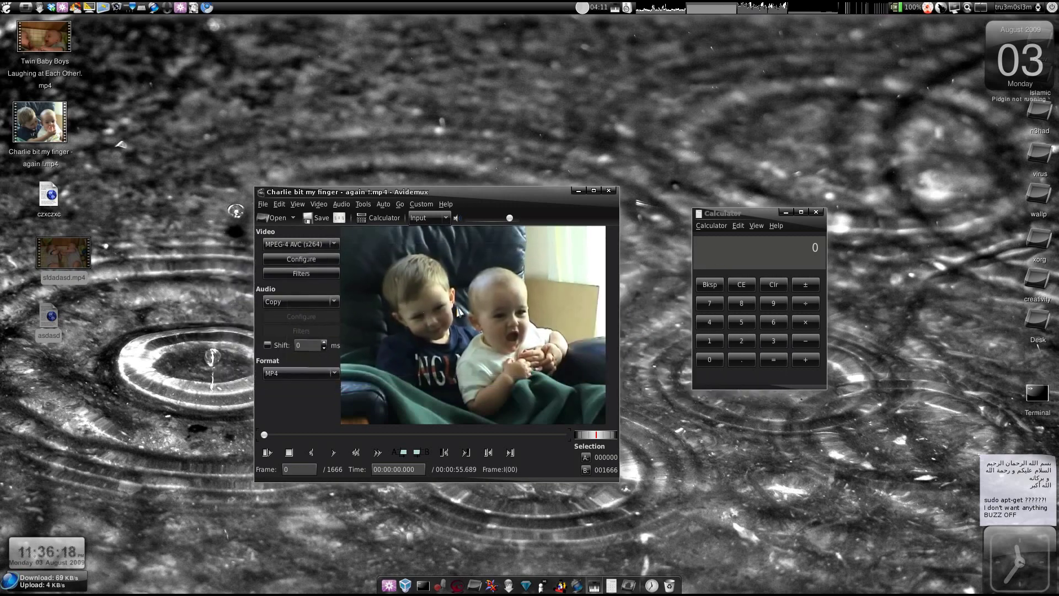
{"action": "left_click", "coordinate": [338, 219]}
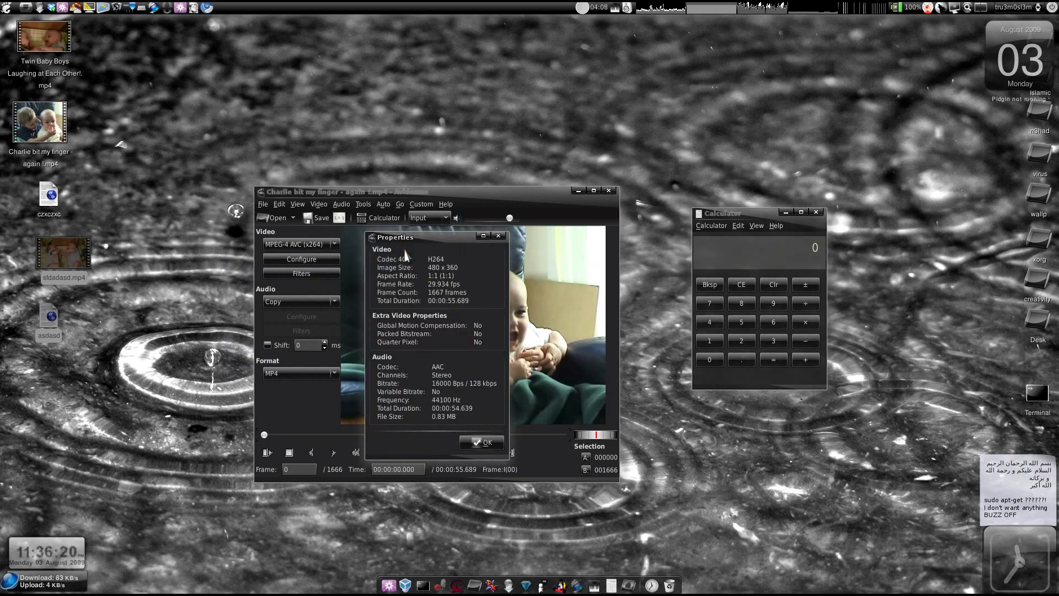
{"action": "key", "text": "super+m"}
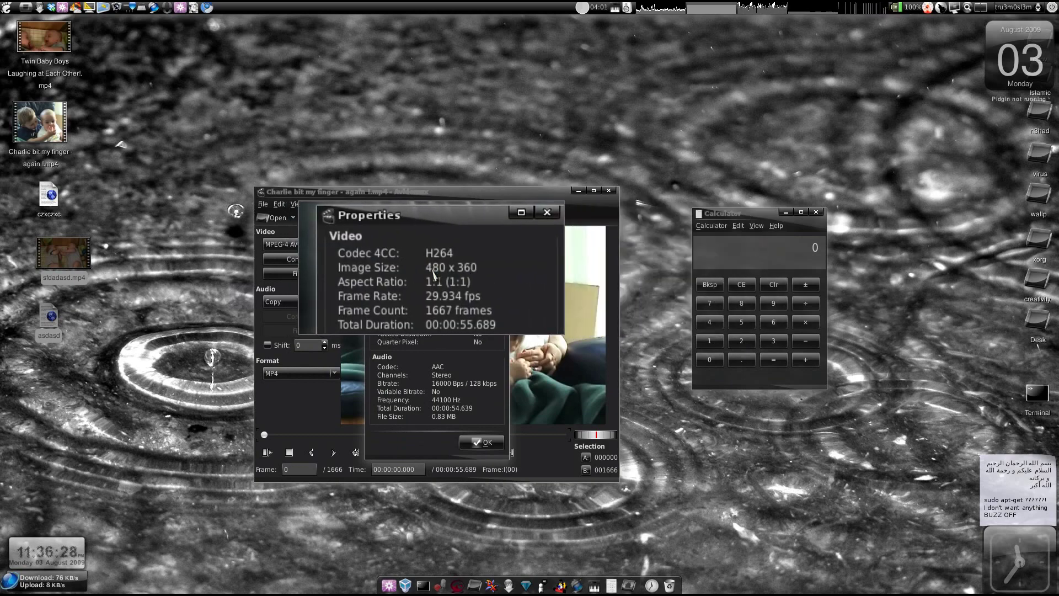
{"action": "scroll", "coordinate": [433, 270], "scroll_direction": "down", "scroll_amount": 3}
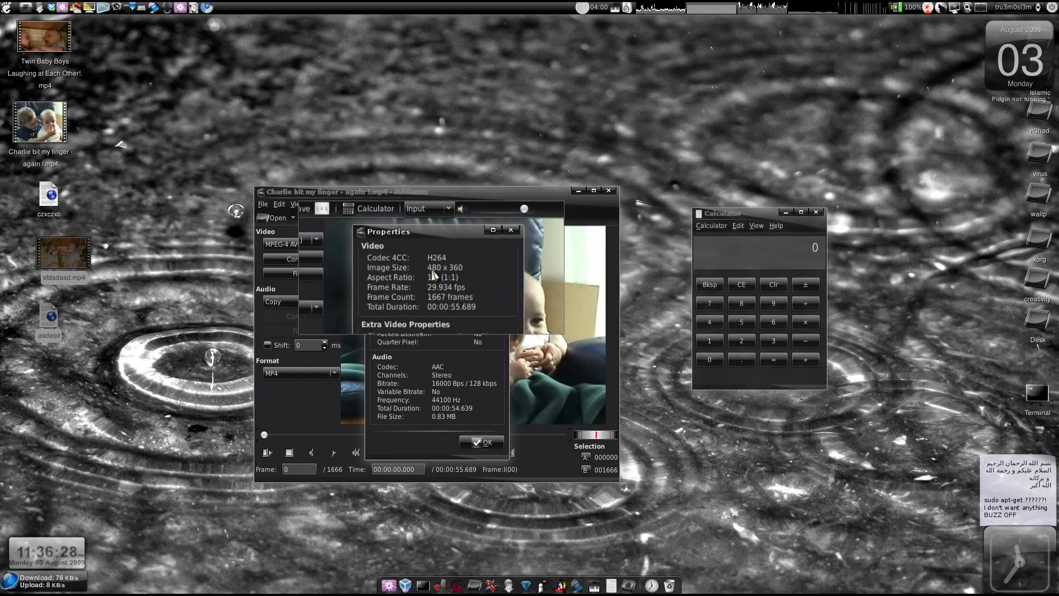
Add 480 + 80 + 80 in the Calculator to work out the bordered clip's width
{"action": "left_click", "coordinate": [709, 323]}
{"action": "left_click", "coordinate": [741, 304]}
{"action": "left_click", "coordinate": [710, 360]}
{"action": "left_click", "coordinate": [806, 359]}
{"action": "left_click", "coordinate": [741, 304]}
{"action": "left_click", "coordinate": [709, 359]}
{"action": "left_click", "coordinate": [805, 360]}
{"action": "left_click", "coordinate": [739, 304]}
{"action": "left_click", "coordinate": [710, 359]}
{"action": "left_click", "coordinate": [774, 360]}
Divide 640 by 360 in the Calculator to check the aspect ratio, and close the clip's properties
{"action": "double_click", "coordinate": [806, 253]}
{"action": "left_click", "coordinate": [805, 248]}
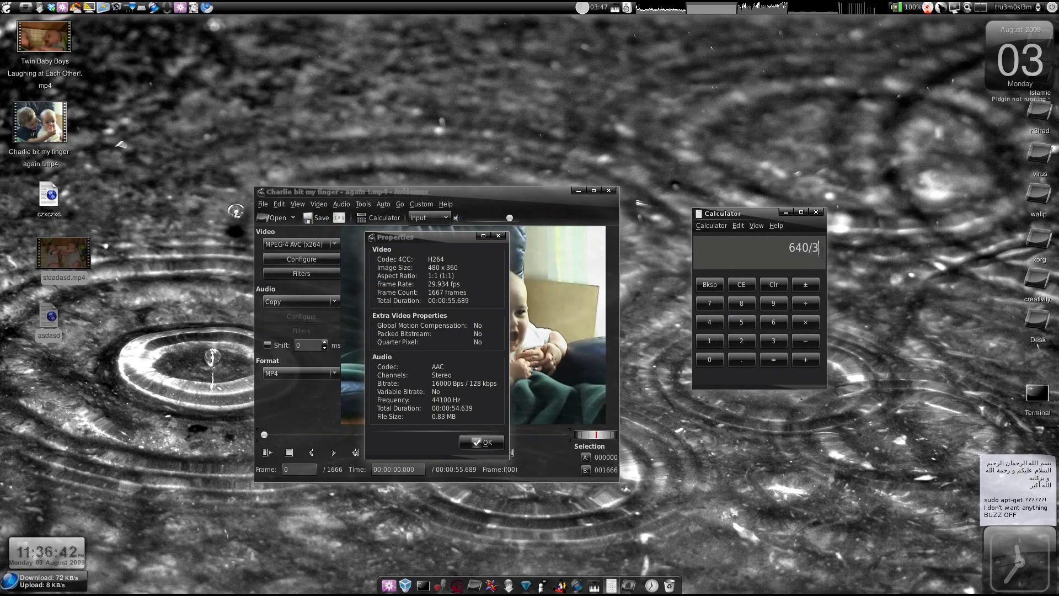
{"action": "scroll", "coordinate": [787, 248], "scroll_direction": "up", "scroll_amount": 5}
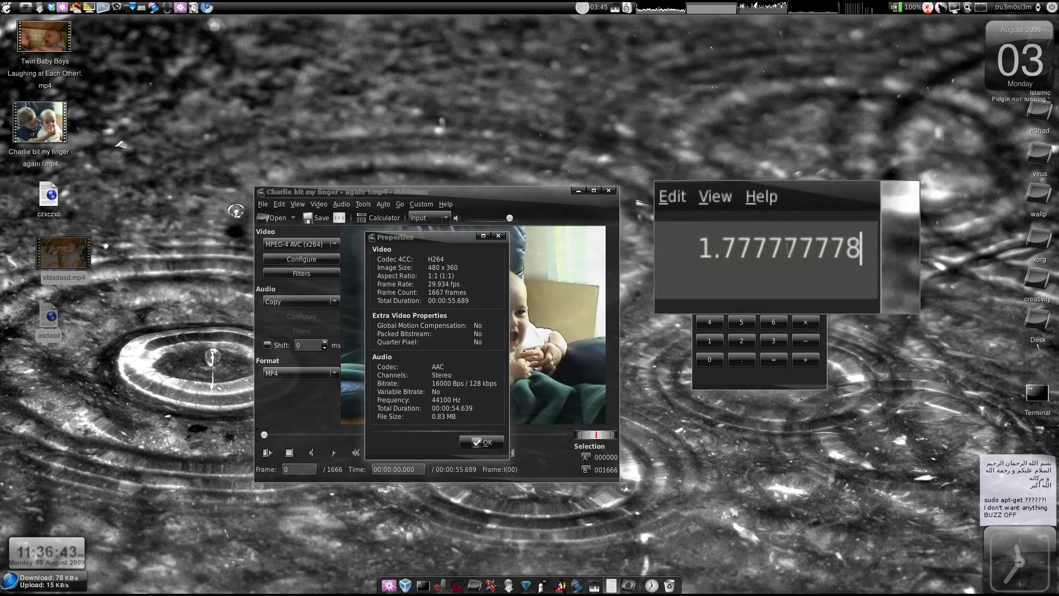
{"action": "triple_click", "coordinate": [780, 247]}
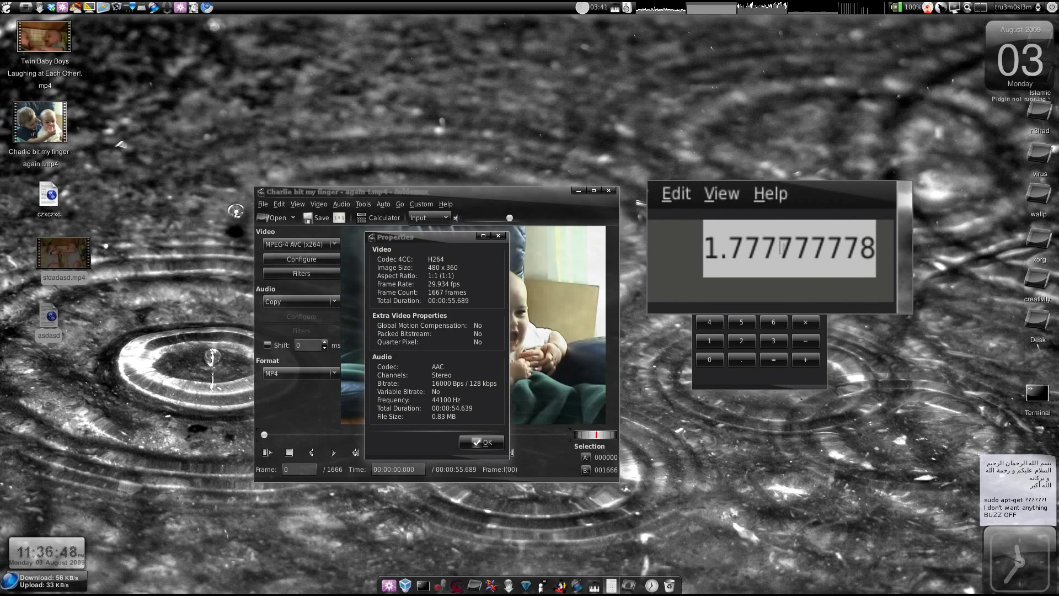
{"action": "key", "text": "super+m"}
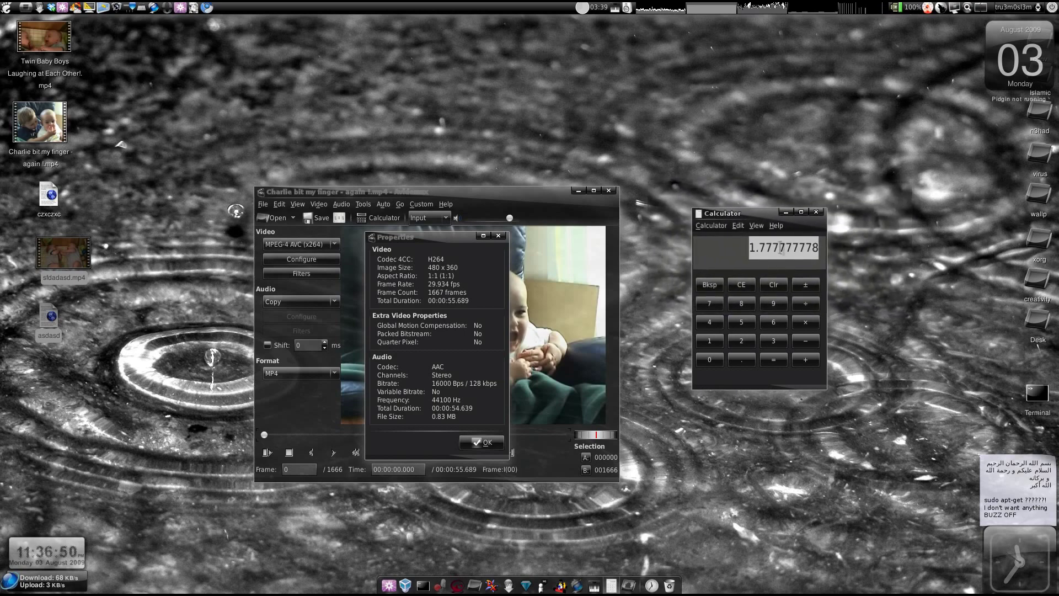
{"action": "left_click", "coordinate": [482, 442]}
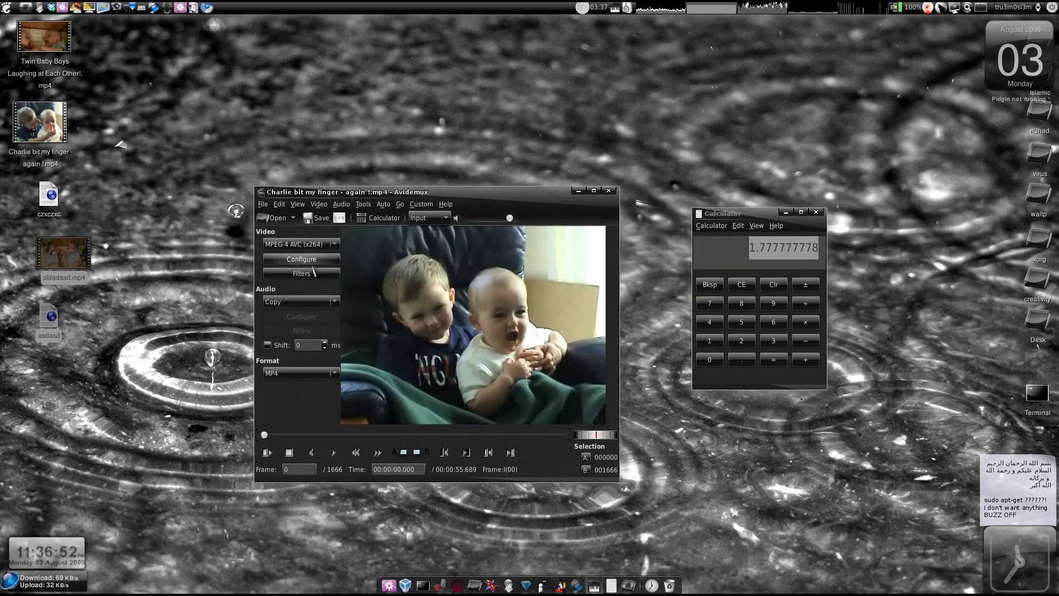
Add a black borders video filter with a left border of 80 and a right border of 80
{"action": "left_click", "coordinate": [303, 273]}
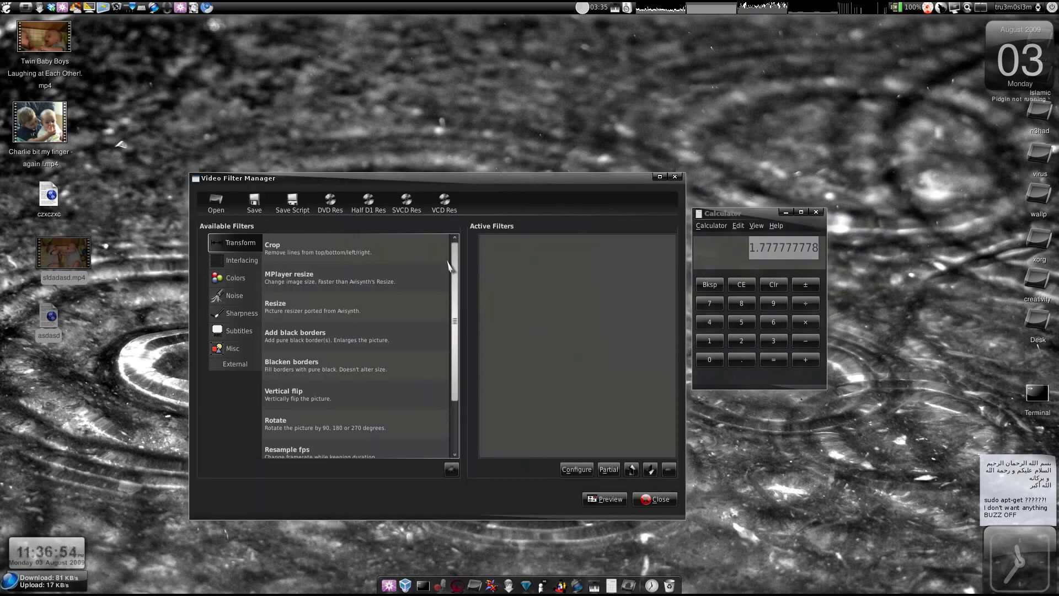
{"action": "double_click", "coordinate": [330, 337]}
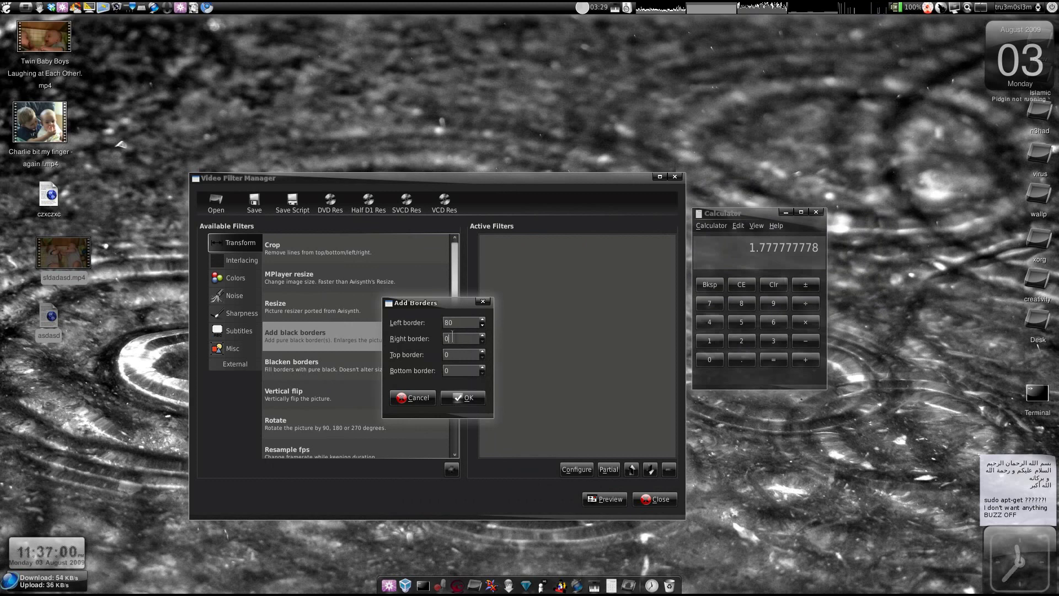
{"action": "left_click", "coordinate": [463, 398]}
Preview the clip with its black borders, close the preview and check the border filter's dimensions
{"action": "left_click", "coordinate": [605, 499]}
{"action": "left_click_drag", "start_coordinate": [369, 329], "coordinate": [619, 323]}
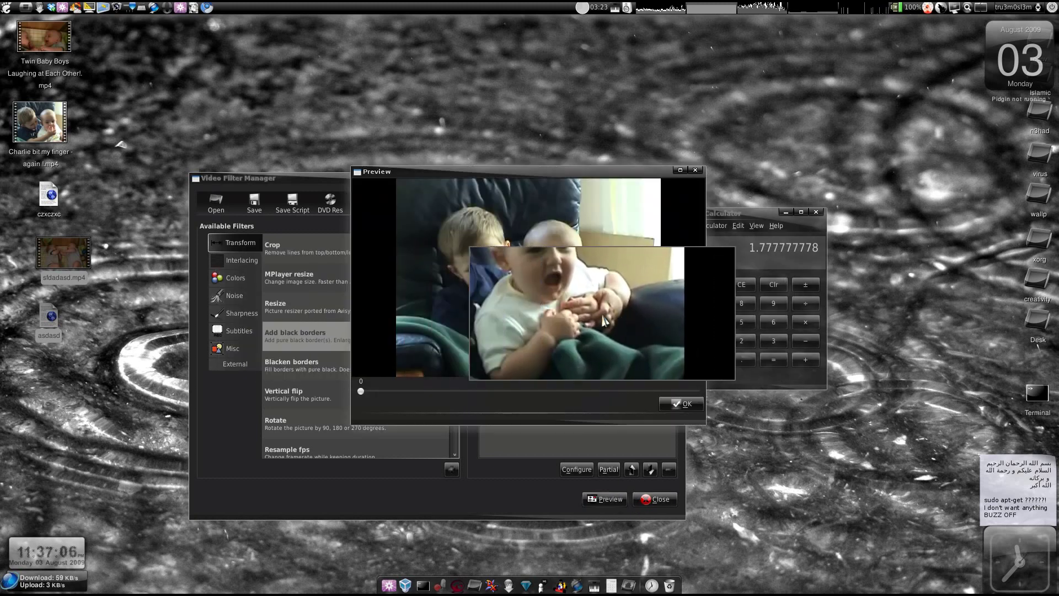
{"action": "scroll", "coordinate": [610, 319], "scroll_direction": "down", "scroll_amount": 2}
{"action": "left_click_drag", "start_coordinate": [570, 173], "coordinate": [483, 212]}
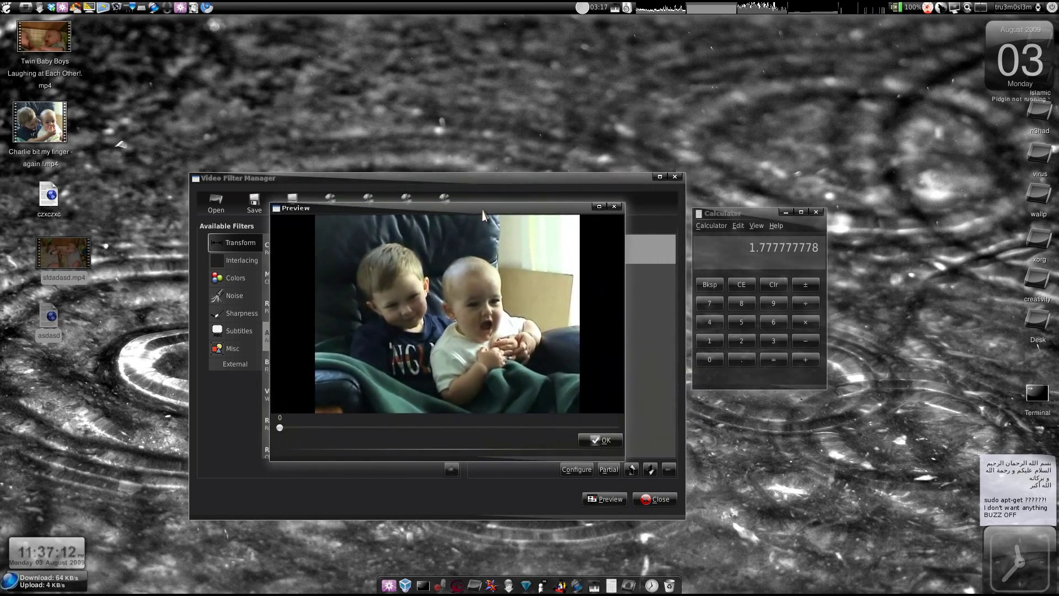
{"action": "left_click", "coordinate": [592, 441]}
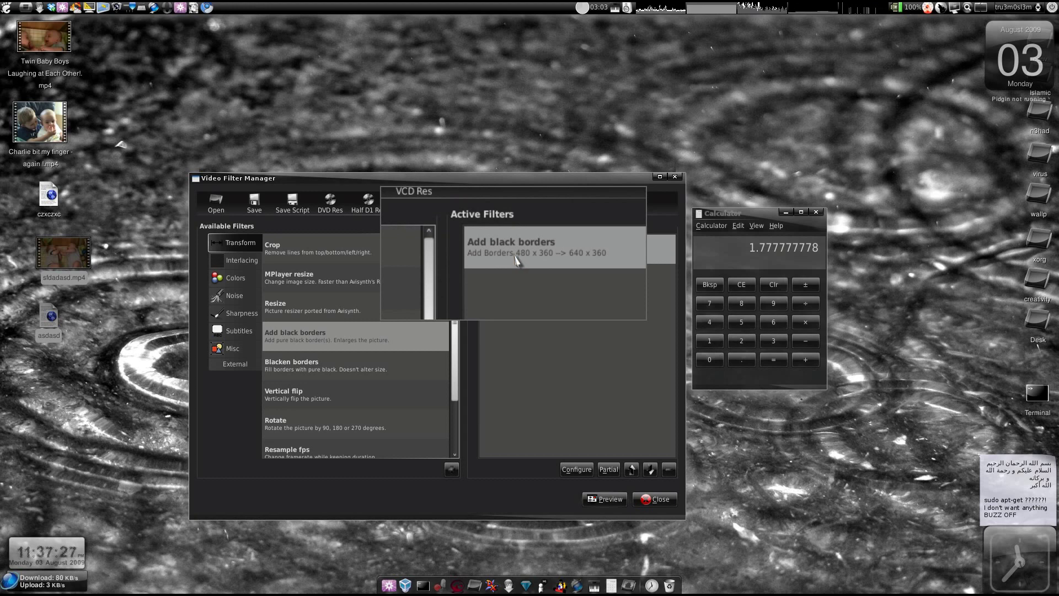
{"action": "scroll", "coordinate": [550, 254], "scroll_direction": "down", "scroll_amount": 2}
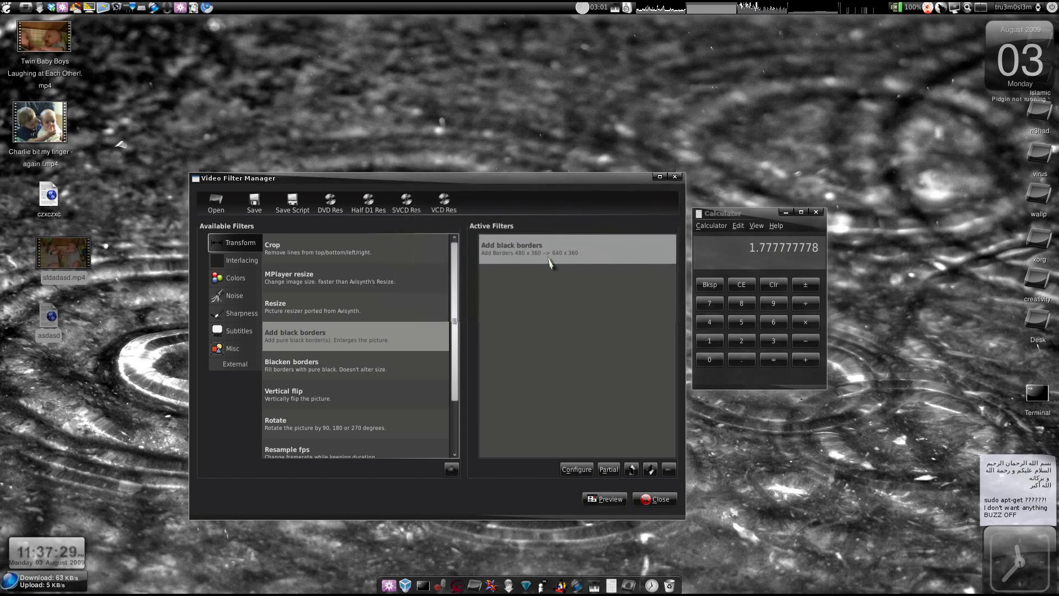
Add an MPlayer resize filter at 640 x 360 using Lanczos3, with 16 round up disabled
{"action": "double_click", "coordinate": [362, 278]}
{"action": "left_click", "coordinate": [480, 383]}
{"action": "left_click", "coordinate": [485, 385]}
{"action": "left_click", "coordinate": [452, 346]}
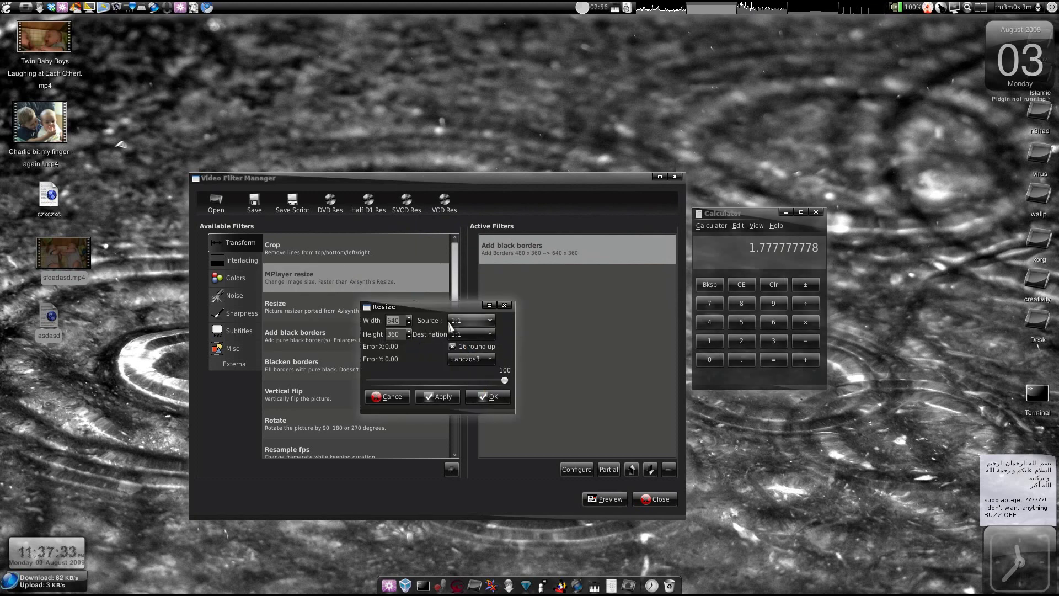
{"action": "left_click", "coordinate": [486, 396]}
{"action": "double_click", "coordinate": [421, 286]}
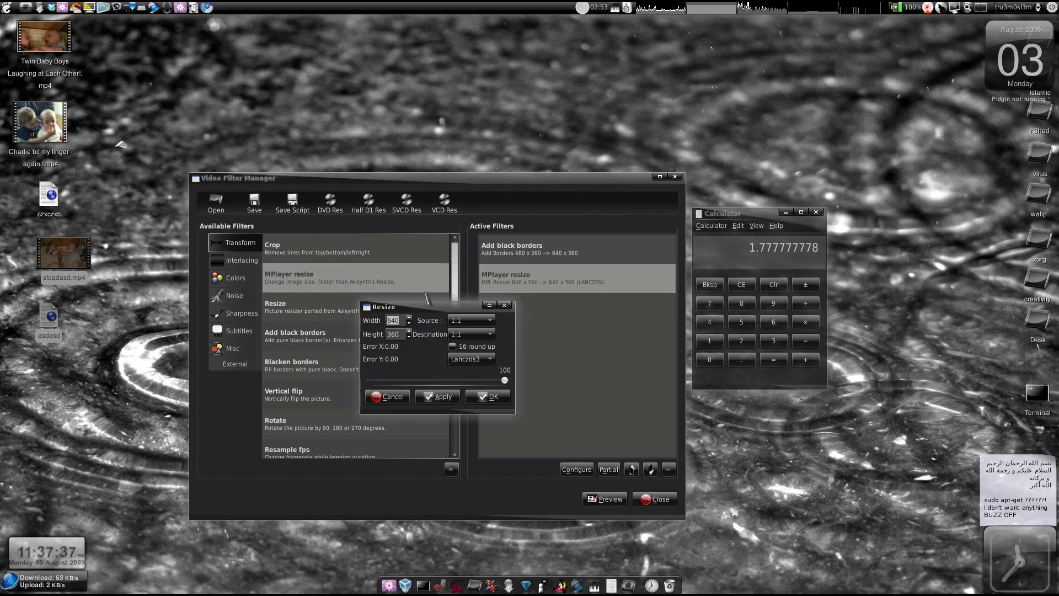
{"action": "left_click", "coordinate": [485, 396]}
Save the set of filters on the Desktop, overwriting the existing czxczxc file
{"action": "left_click", "coordinate": [254, 204]}
{"action": "scroll", "coordinate": [290, 380], "scroll_direction": "down", "scroll_amount": 6}
{"action": "left_click", "coordinate": [242, 397]}
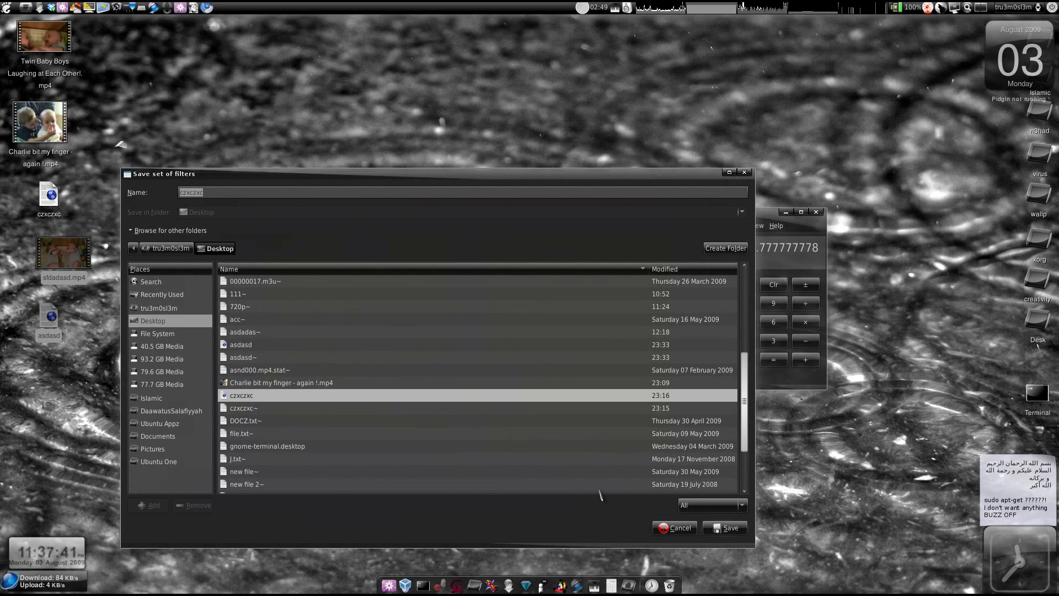
{"action": "left_click", "coordinate": [725, 528]}
{"action": "left_click", "coordinate": [471, 380]}
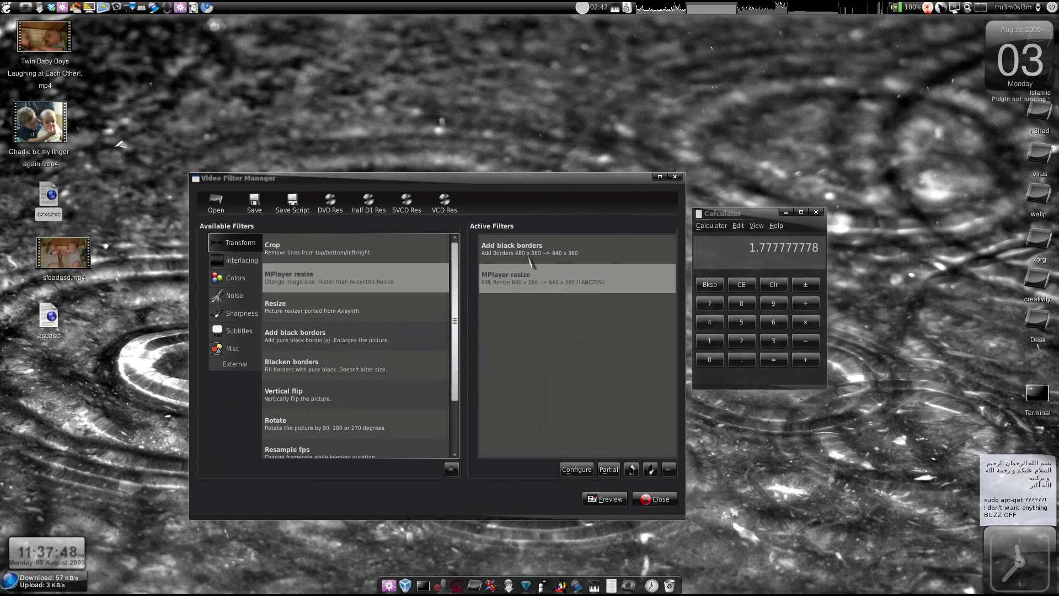
Remove both the black borders and MPlayer resize filters from the active filters
{"action": "left_click", "coordinate": [529, 267]}
{"action": "left_click", "coordinate": [669, 469]}
{"action": "left_click", "coordinate": [669, 469]}
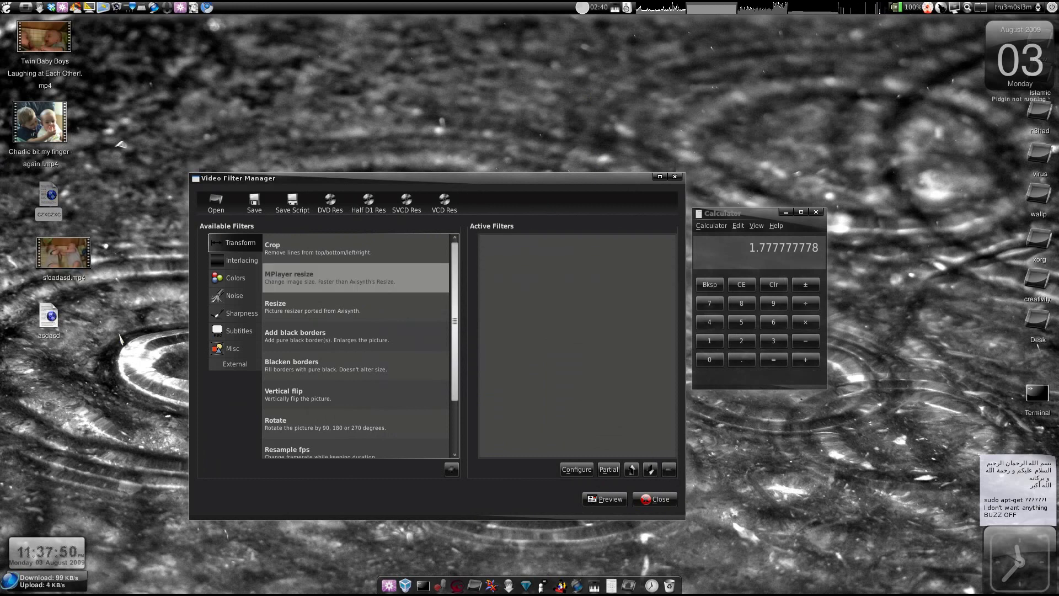
Open the saved czxczxc filter file from the Desktop in Text Editor
{"action": "right_click", "coordinate": [49, 213]}
{"action": "mouse_move", "coordinate": [111, 238]}
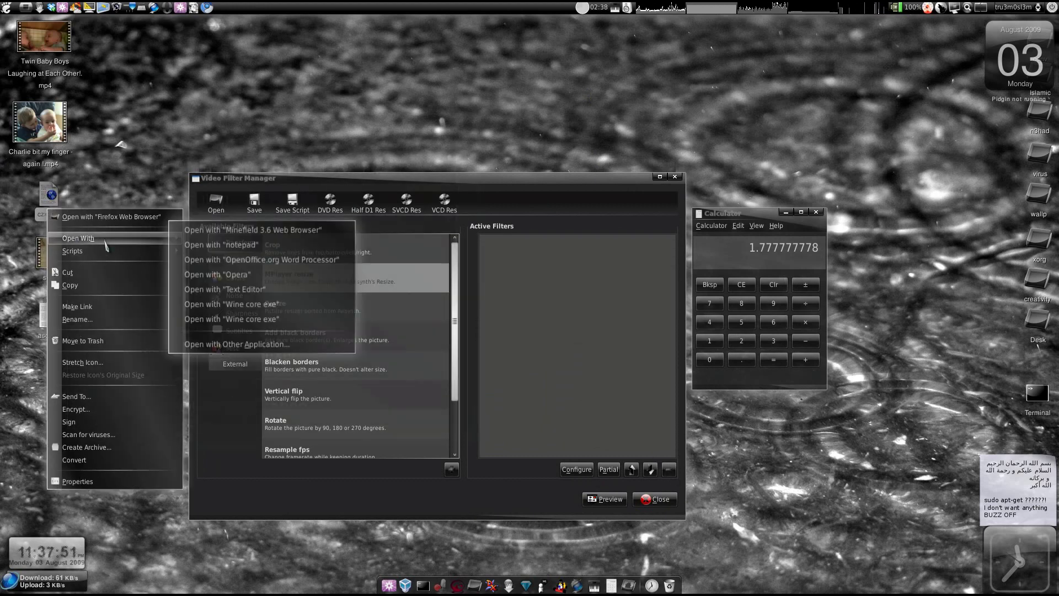
{"action": "left_click", "coordinate": [254, 293]}
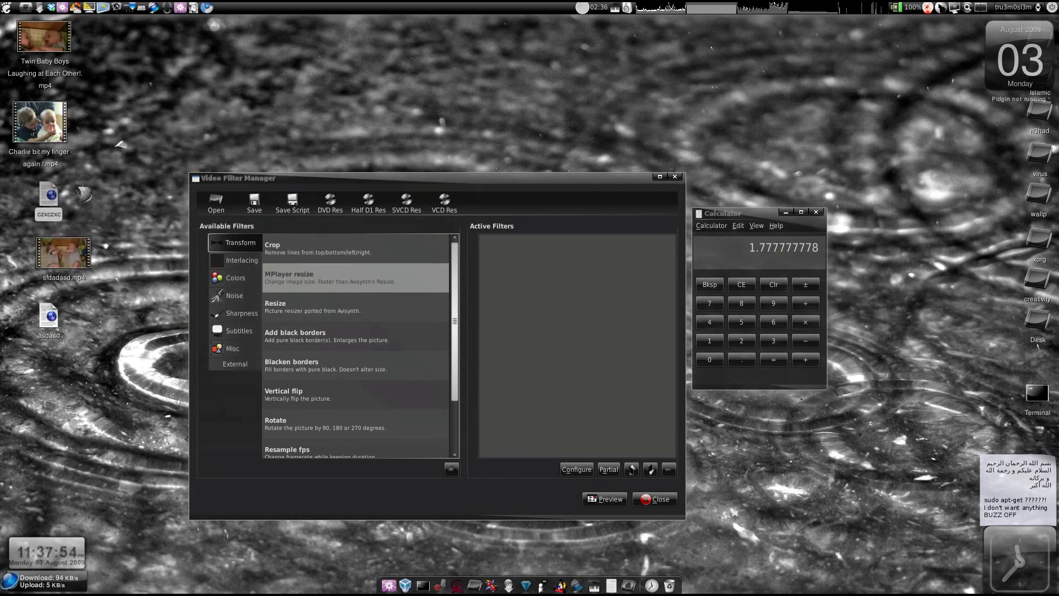
{"action": "left_click_drag", "start_coordinate": [662, 20], "coordinate": [455, 67]}
Examine the source and target dimensions in the Add Borders filter line
{"action": "scroll", "coordinate": [455, 138], "scroll_direction": "up", "scroll_amount": 3}
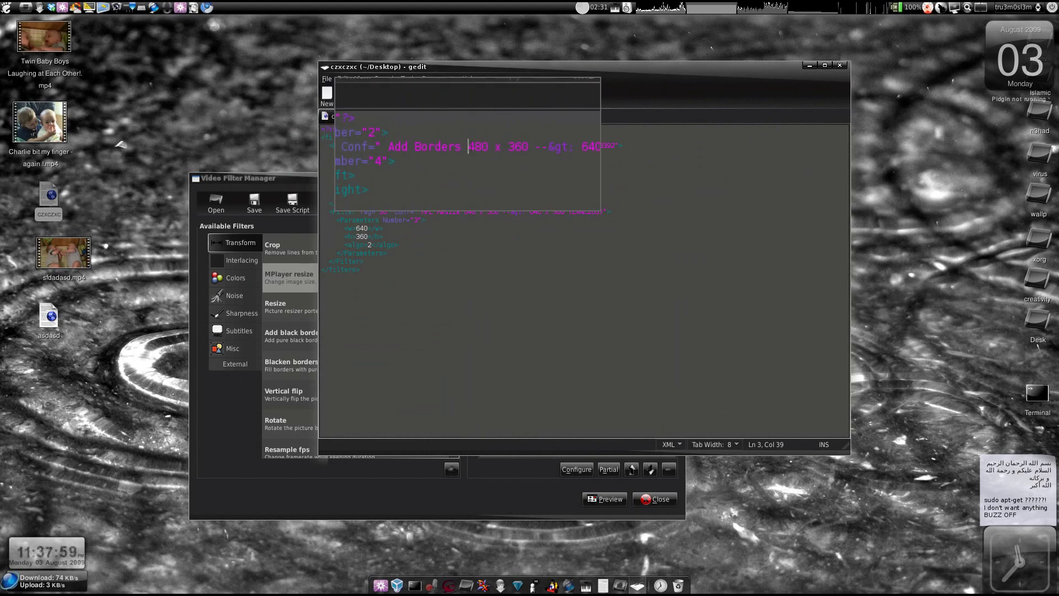
{"action": "double_click", "coordinate": [474, 146]}
{"action": "double_click", "coordinate": [538, 147]}
{"action": "double_click", "coordinate": [570, 145]}
{"action": "type", "text": "3"}
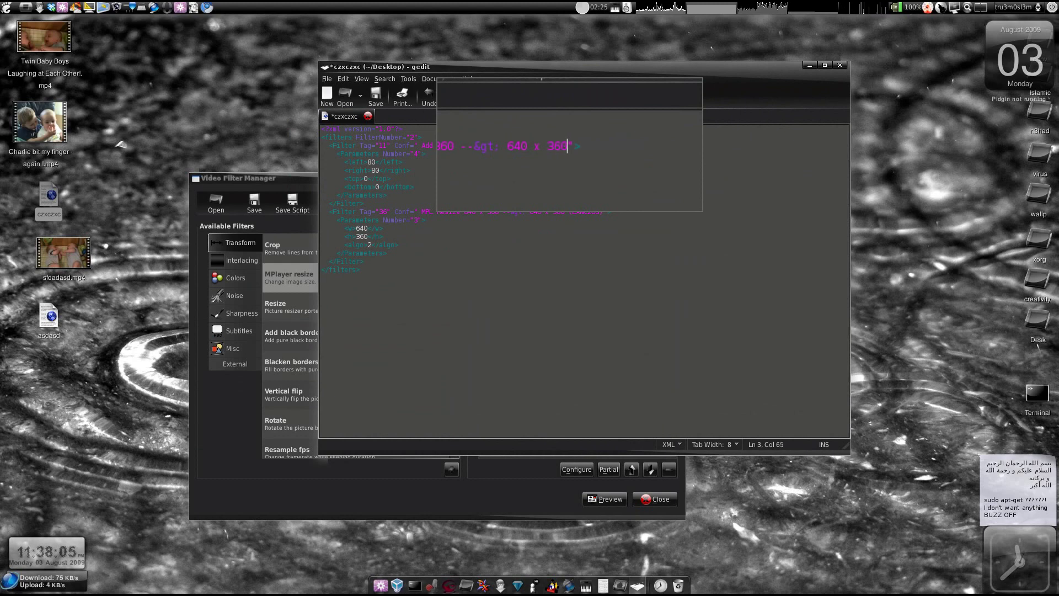
{"action": "double_click", "coordinate": [560, 145]}
{"action": "double_click", "coordinate": [475, 147]}
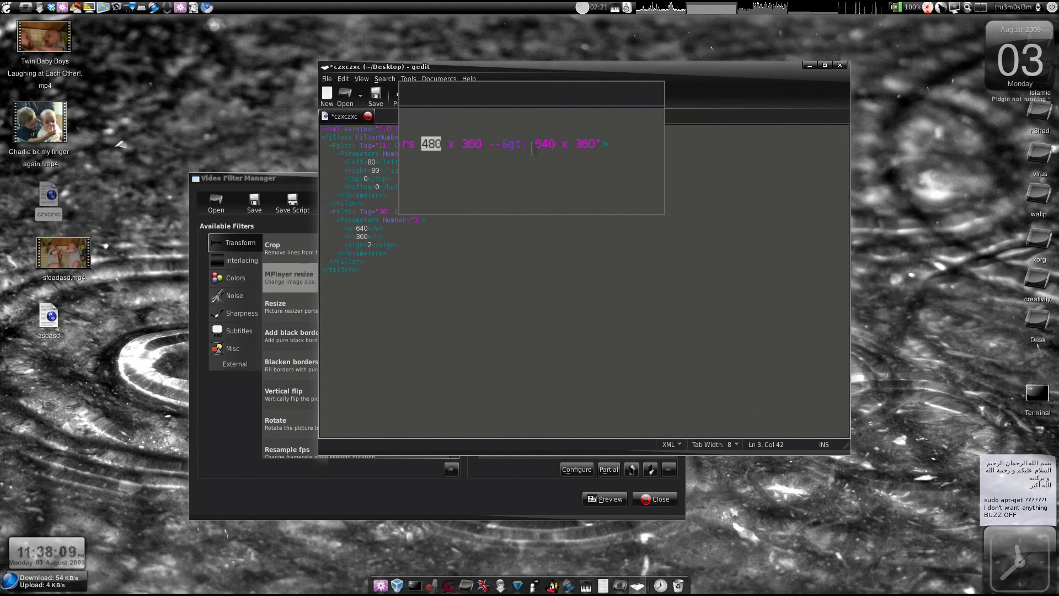
{"action": "double_click", "coordinate": [496, 145]}
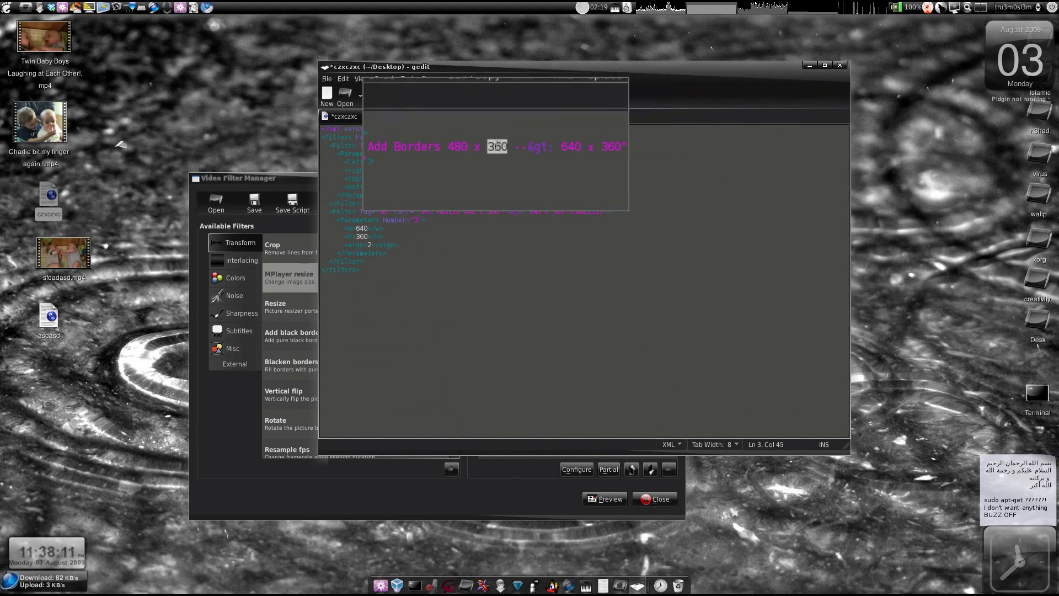
{"action": "double_click", "coordinate": [558, 145]}
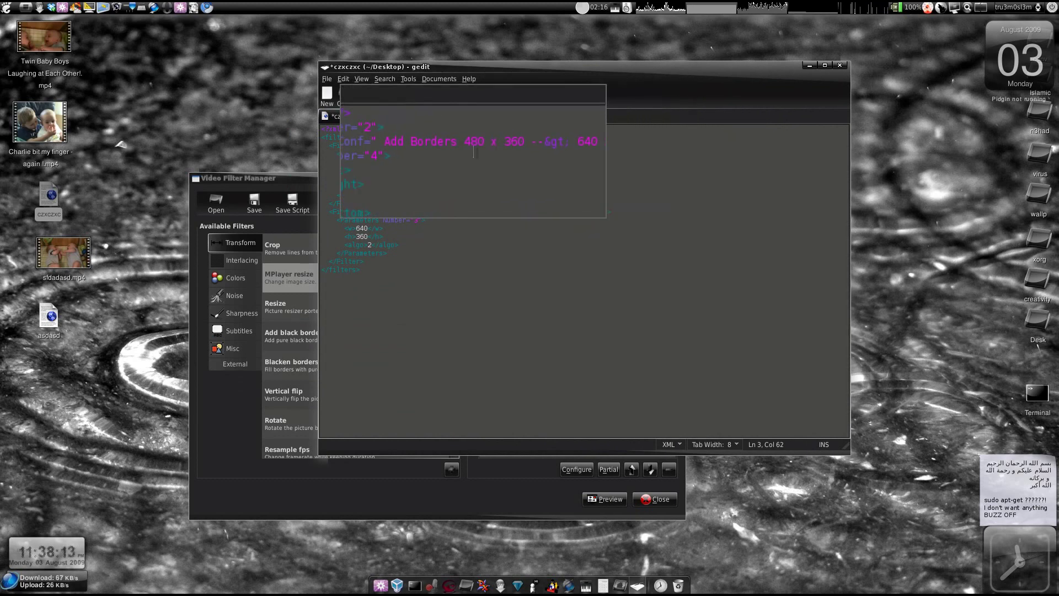
{"action": "double_click", "coordinate": [546, 145]}
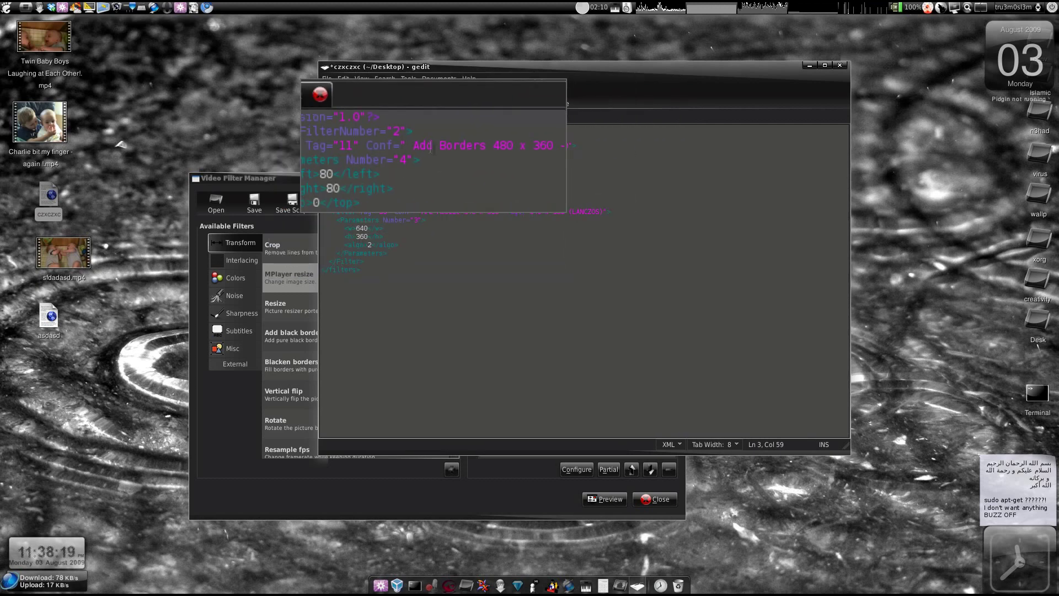
{"action": "triple_click", "coordinate": [484, 145]}
{"action": "left_click", "coordinate": [483, 145]}
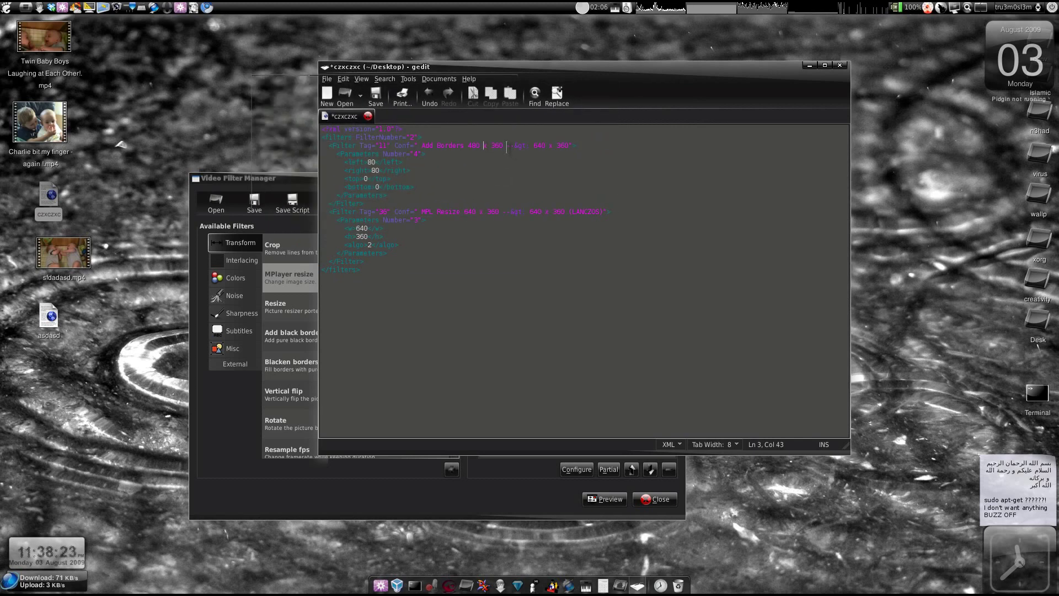
Compare the source dimensions in the MPL Resize filter line with the output dimensions in the Add Borders line
{"action": "scroll", "coordinate": [457, 202], "scroll_direction": "up", "scroll_amount": 3}
{"action": "left_click", "coordinate": [468, 212]}
{"action": "double_click", "coordinate": [468, 211]}
{"action": "left_click", "coordinate": [470, 212]}
{"action": "double_click", "coordinate": [472, 212]}
{"action": "left_click", "coordinate": [474, 211]}
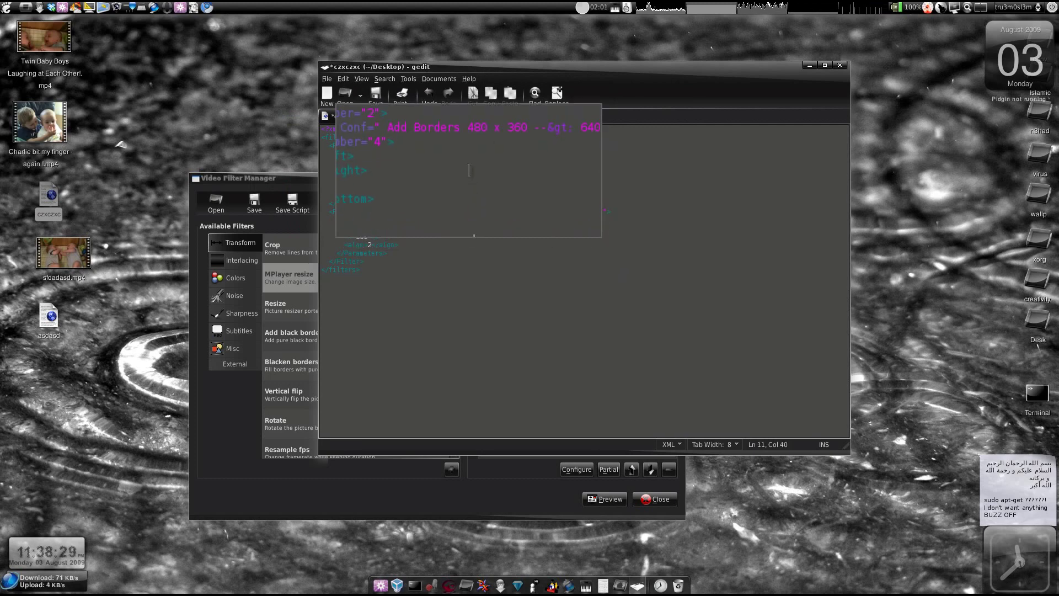
{"action": "double_click", "coordinate": [474, 146]}
{"action": "left_click", "coordinate": [471, 206]}
{"action": "triple_click", "coordinate": [471, 206]}
{"action": "left_click", "coordinate": [468, 211]}
Change the target dimensions in the MPL Resize filter line to 1280 x 720
{"action": "double_click", "coordinate": [534, 212]}
{"action": "type", "text": "280 x 360"}
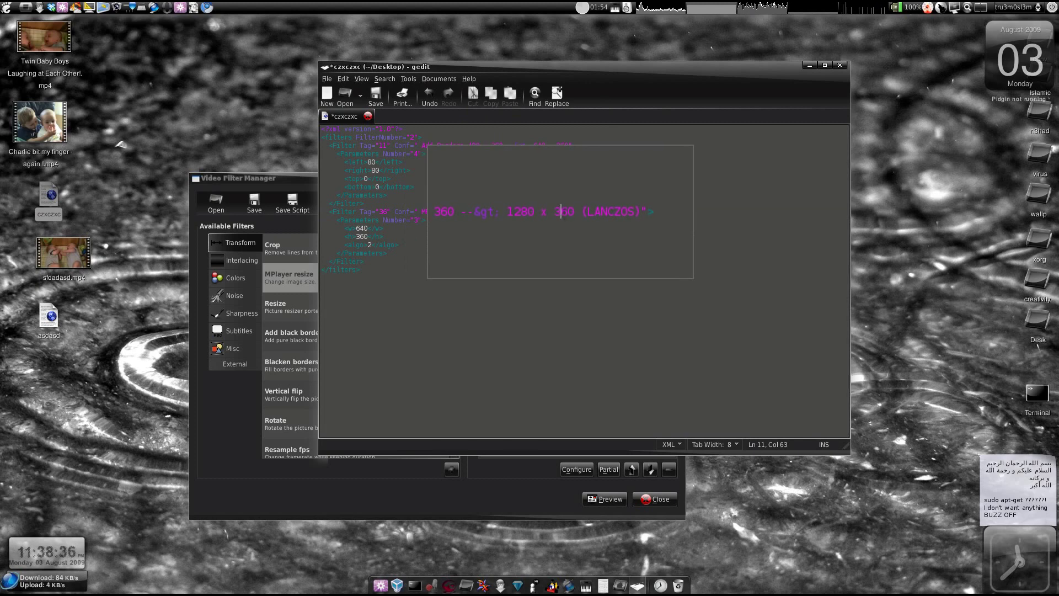
{"action": "double_click", "coordinate": [560, 212]}
{"action": "type", "text": "72"}
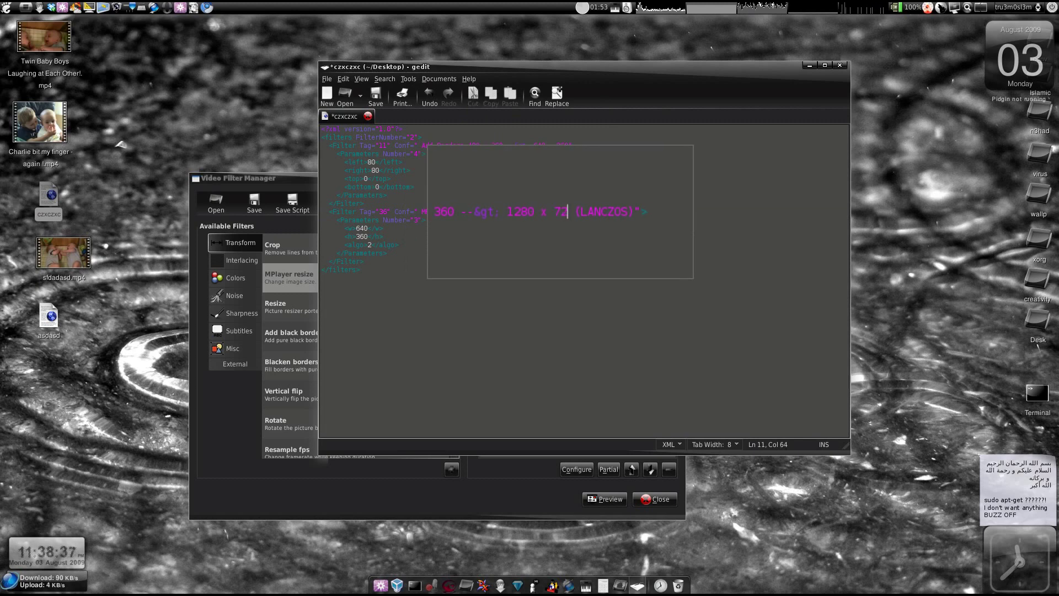
Set the resize filter's w parameter to 1280 and h to 720, and save and close the czxczxc file
{"action": "double_click", "coordinate": [363, 227]}
{"action": "type", "text": "1280"}
{"action": "double_click", "coordinate": [357, 237]}
{"action": "type", "text": "72"}
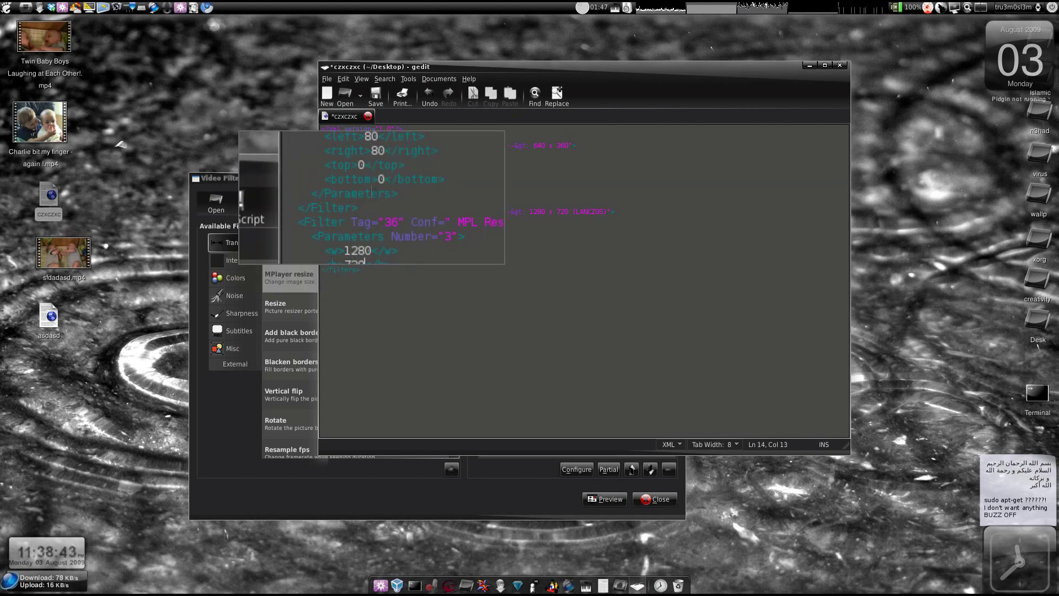
{"action": "left_click", "coordinate": [376, 94]}
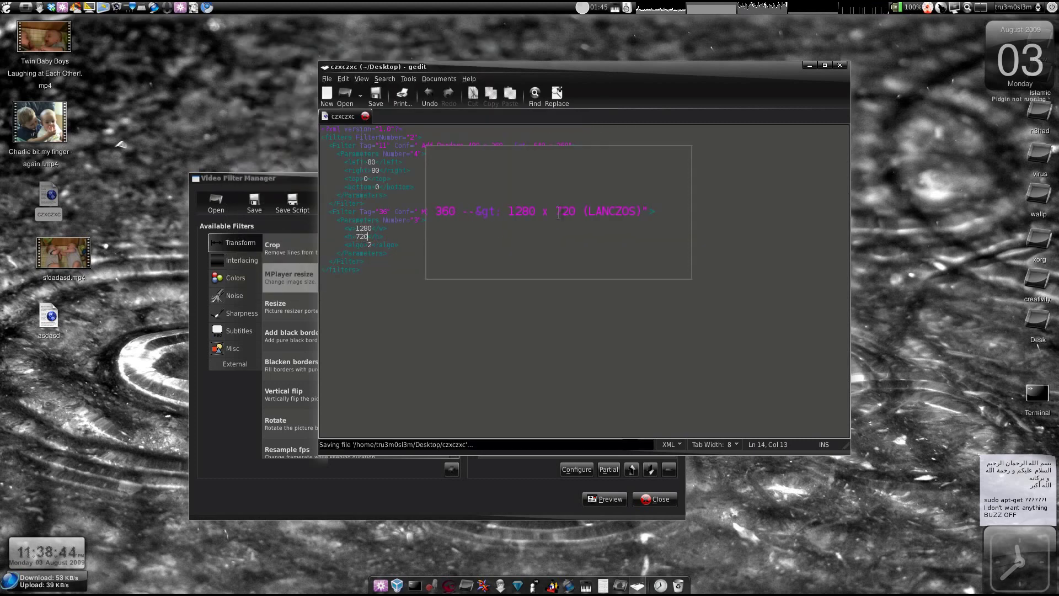
{"action": "left_click", "coordinate": [844, 63]}
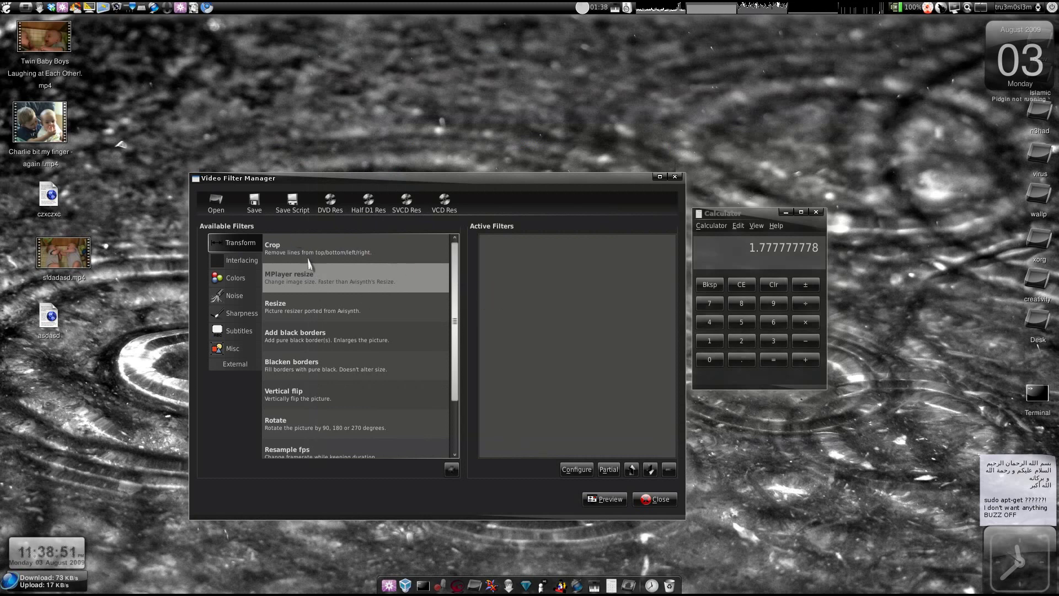
Load the edited czxczxc filter set from the Desktop into the Video Filter Manager
{"action": "left_click", "coordinate": [217, 204]}
{"action": "scroll", "coordinate": [275, 348], "scroll_direction": "down", "scroll_amount": 5}
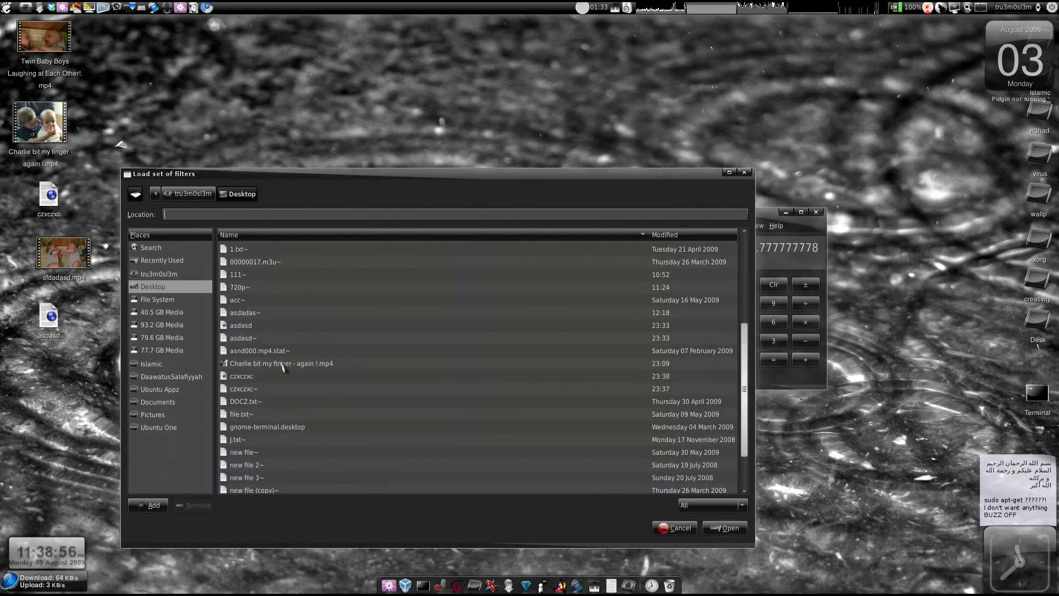
{"action": "double_click", "coordinate": [258, 376]}
{"action": "scroll", "coordinate": [567, 286], "scroll_direction": "up", "scroll_amount": 3}
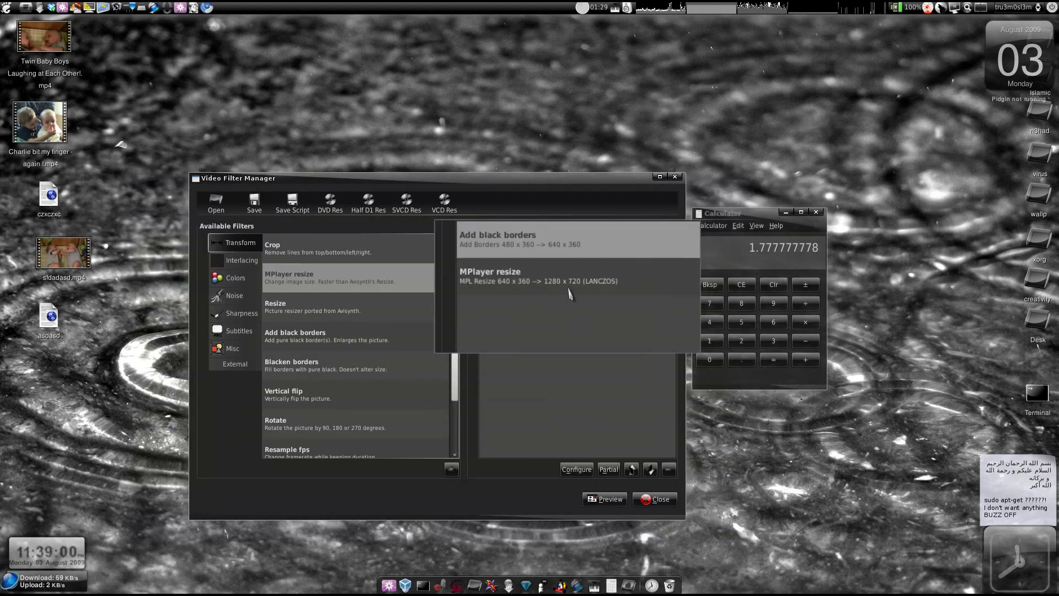
{"action": "scroll", "coordinate": [562, 278], "scroll_direction": "down", "scroll_amount": 3}
{"action": "key", "text": "super+m"}
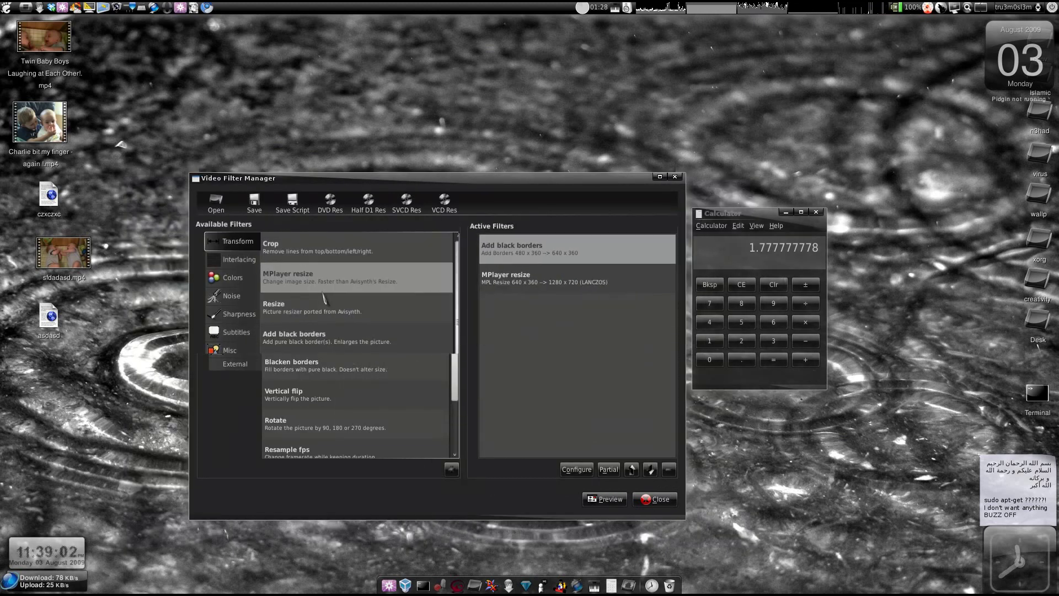
Add the Gauss smooth sharpness filter to the active filters, accepting the Fast Convolution luma and chroma settings
{"action": "left_click", "coordinate": [234, 297]}
{"action": "left_click", "coordinate": [243, 278]}
{"action": "left_click", "coordinate": [243, 264]}
{"action": "left_click", "coordinate": [243, 294]}
{"action": "left_click", "coordinate": [241, 313]}
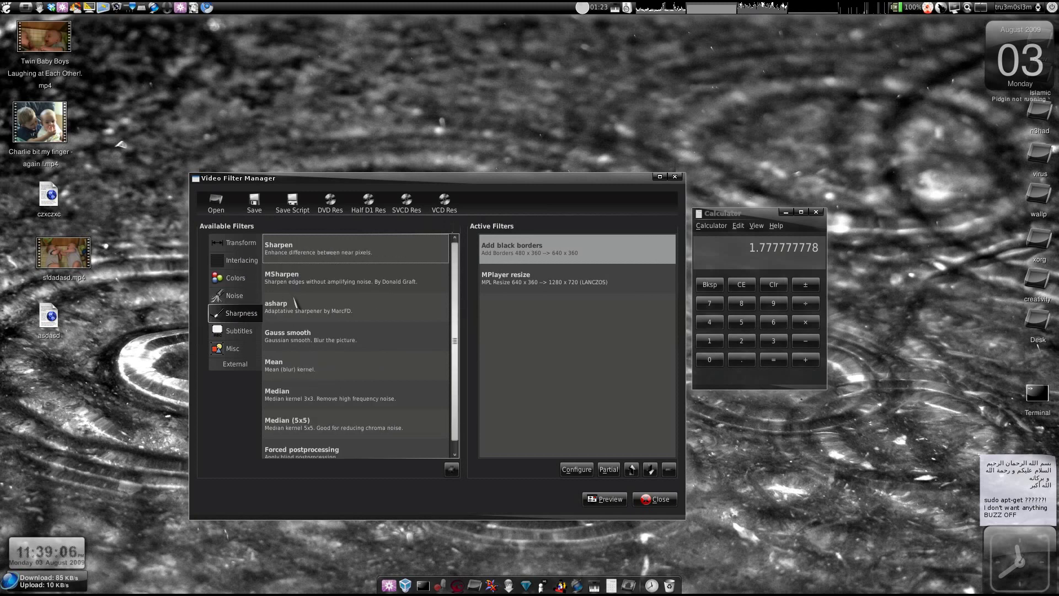
{"action": "double_click", "coordinate": [294, 337]}
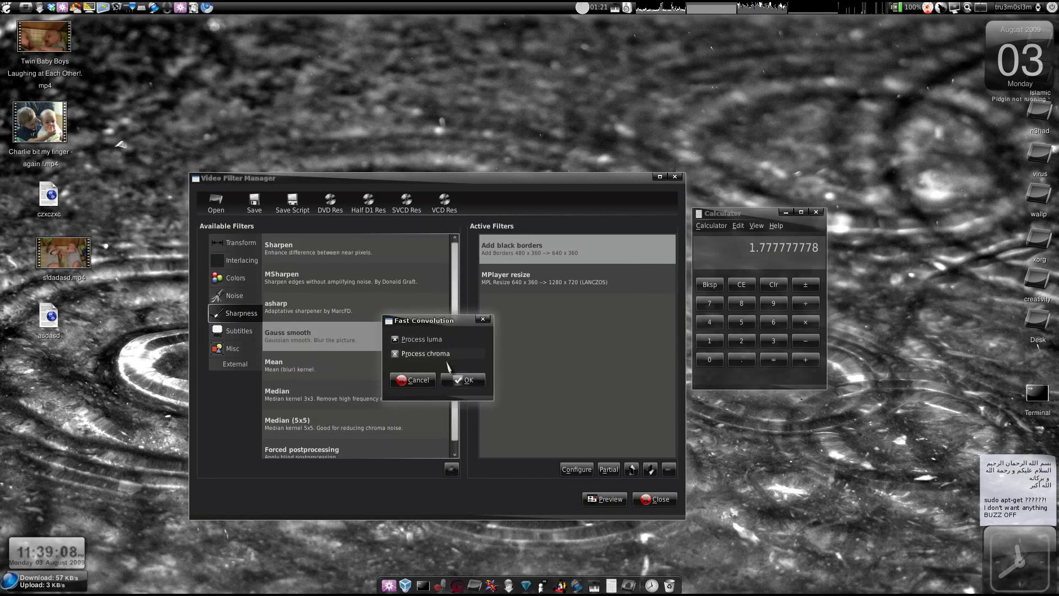
{"action": "left_click", "coordinate": [464, 380]}
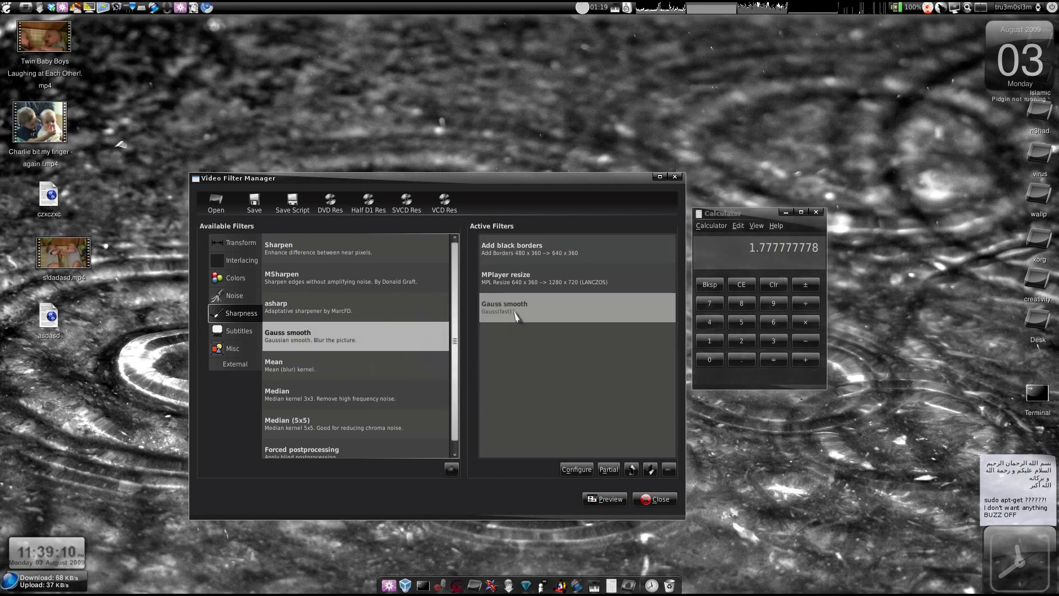
Move Gauss smooth to the start of the active filters, reconfirm its settings, and close the Video Filter Manager
{"action": "left_click", "coordinate": [632, 469]}
{"action": "left_click", "coordinate": [632, 469]}
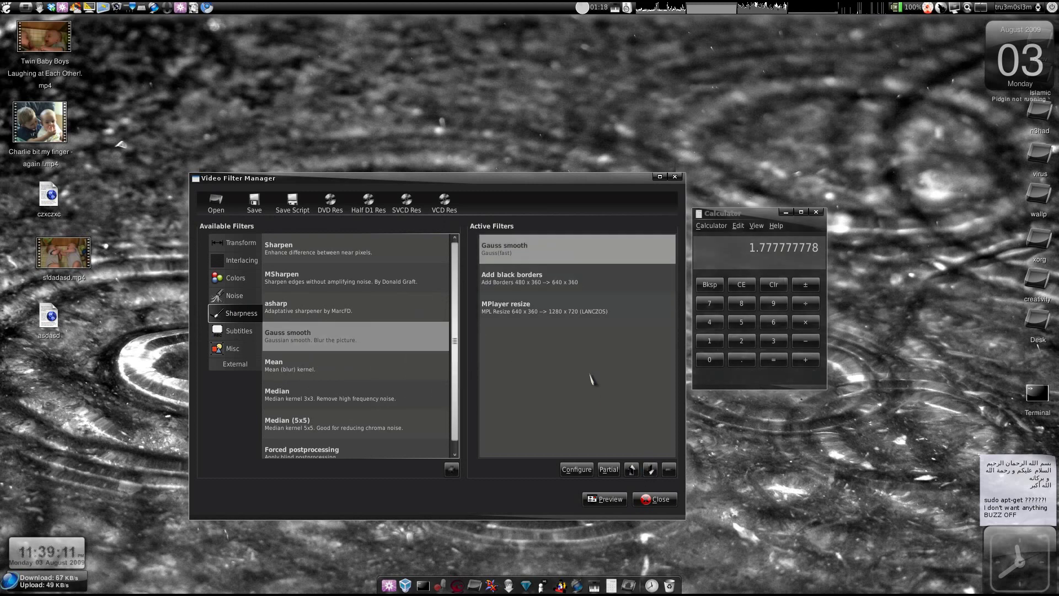
{"action": "double_click", "coordinate": [525, 253]}
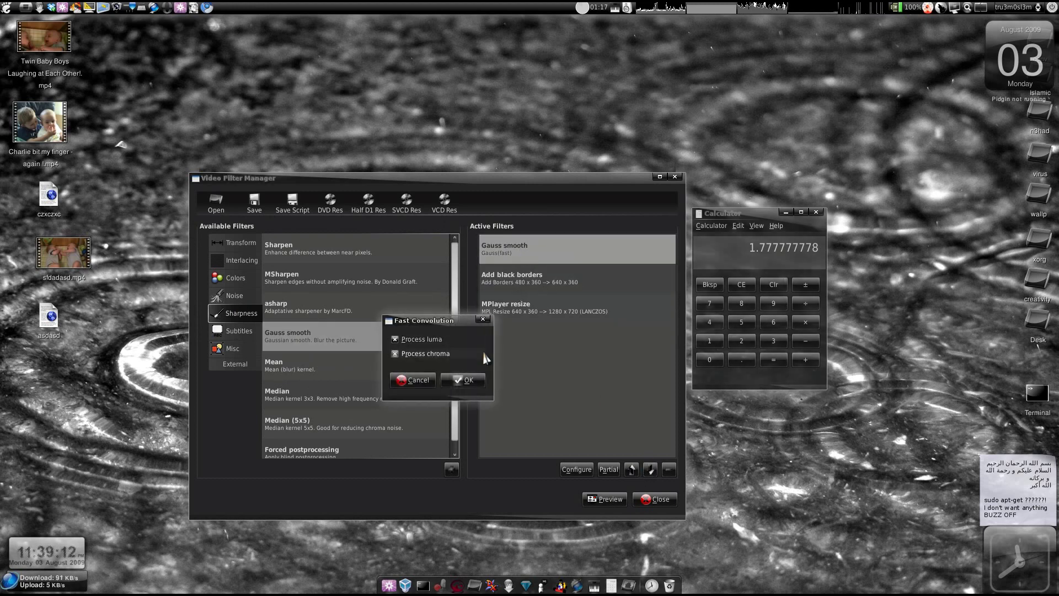
{"action": "left_click", "coordinate": [467, 383]}
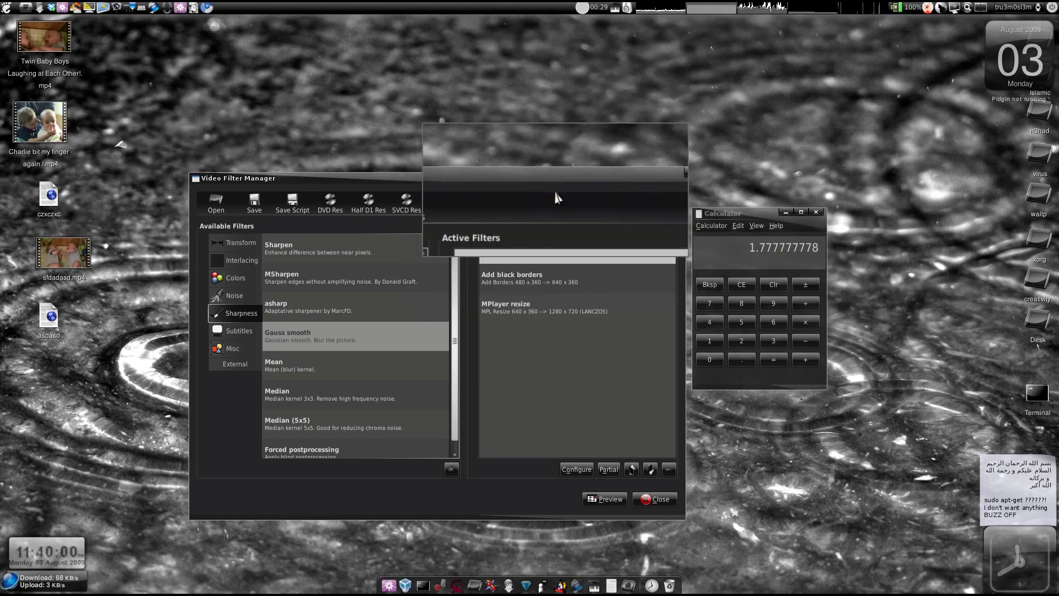
{"action": "left_click", "coordinate": [656, 499]}
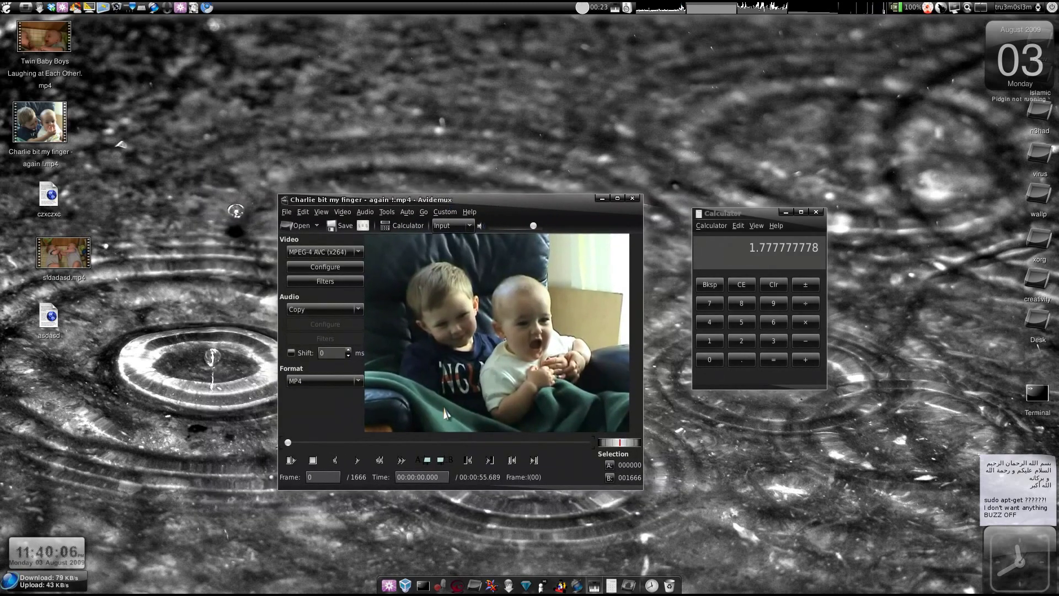
Save only the beginning of the clip, up to frame 61, as asdasd.mp4 on the Desktop
{"action": "left_click", "coordinate": [339, 225]}
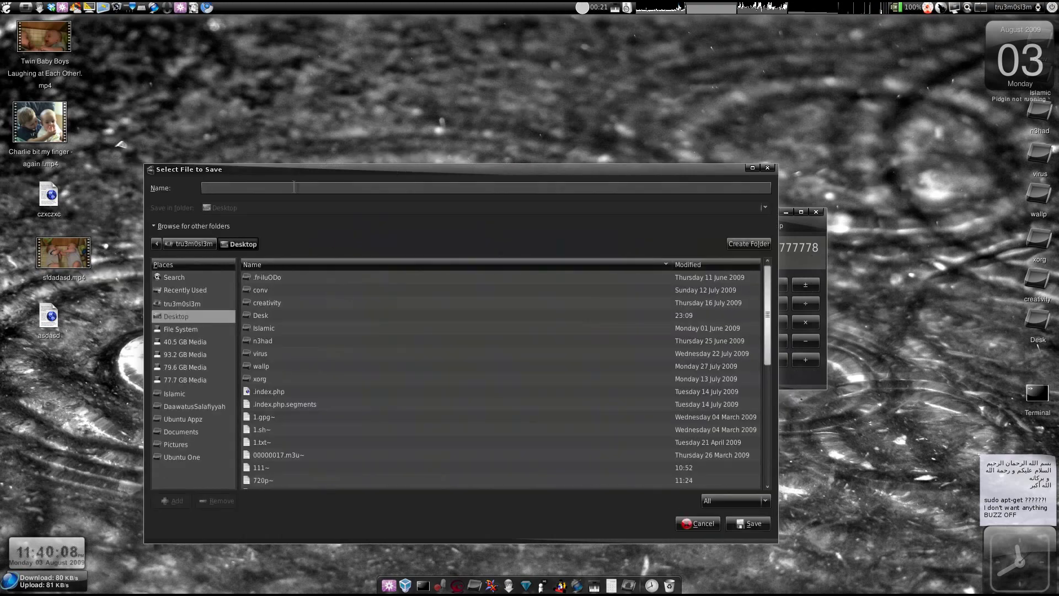
{"action": "left_click", "coordinate": [698, 523]}
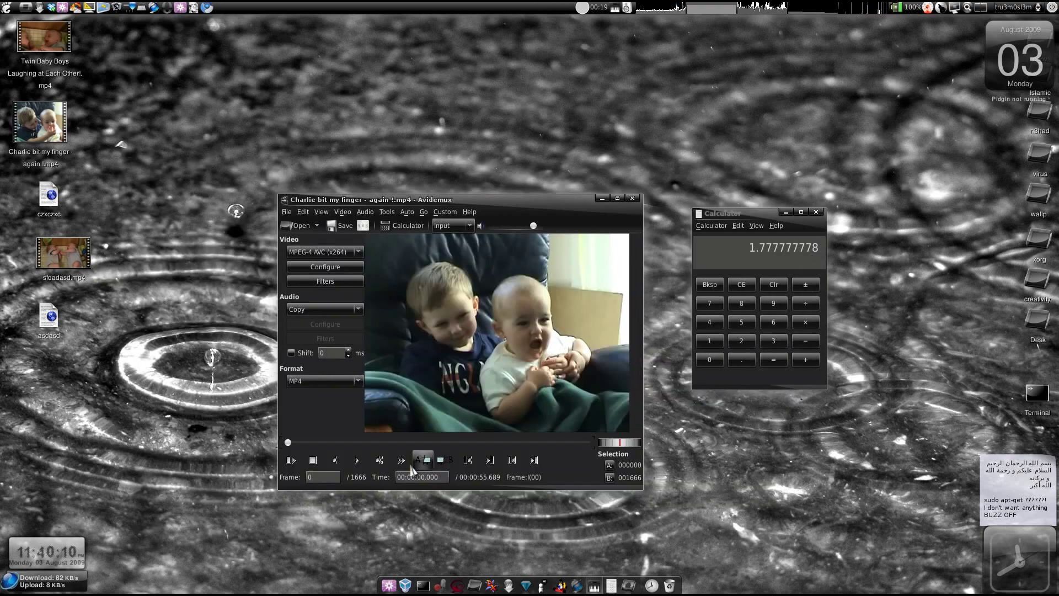
{"action": "left_click", "coordinate": [291, 460]}
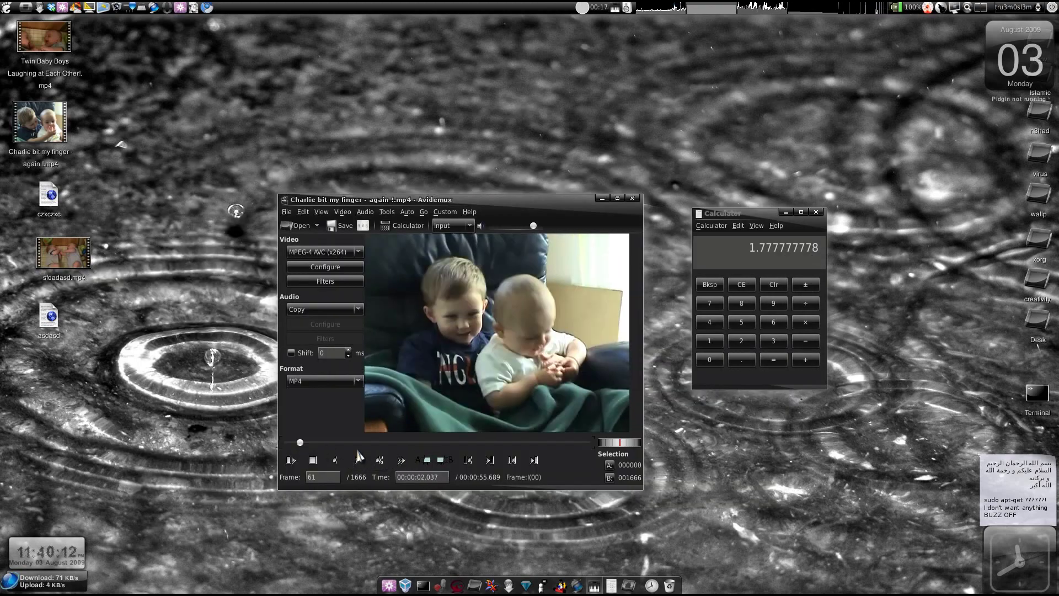
{"action": "left_click", "coordinate": [339, 225]}
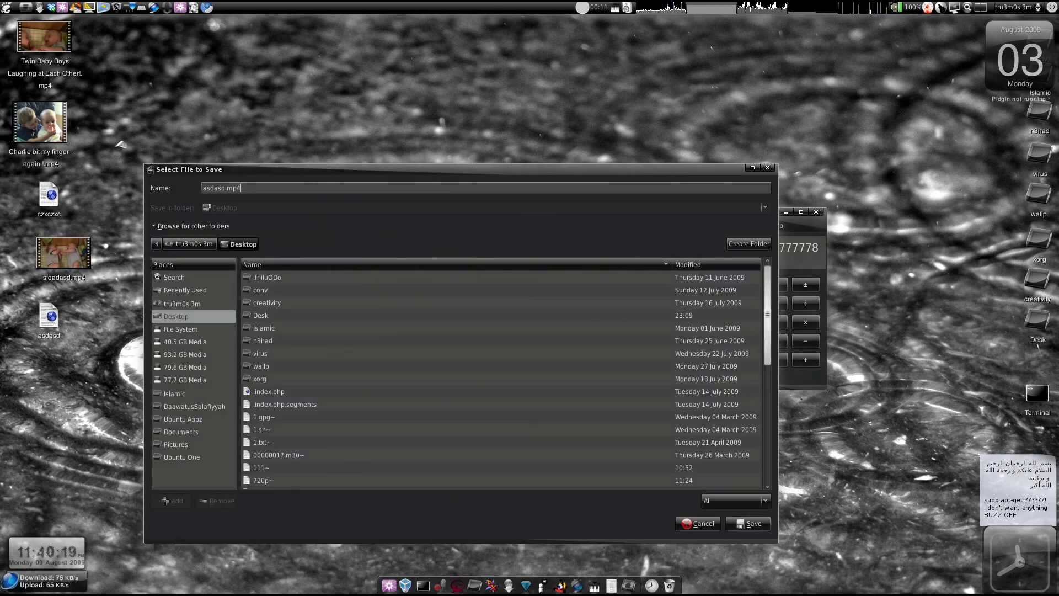
{"action": "key", "text": "Return"}
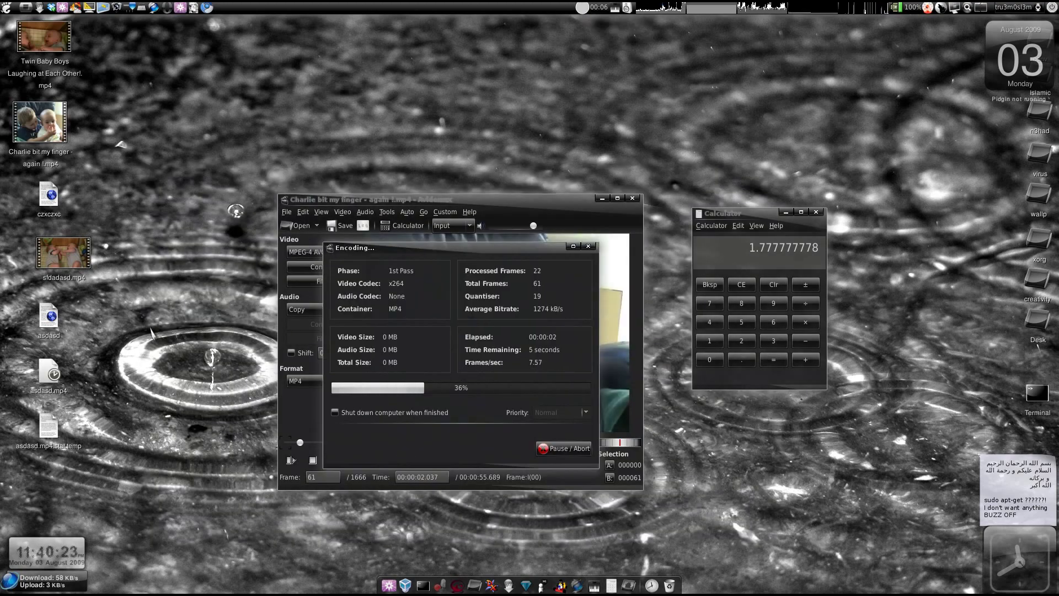
Check the video dimensions in the audio/video properties of the original Charlie bit my finger - again !.mp4 file
{"action": "right_click", "coordinate": [34, 113]}
{"action": "left_click", "coordinate": [100, 395]}
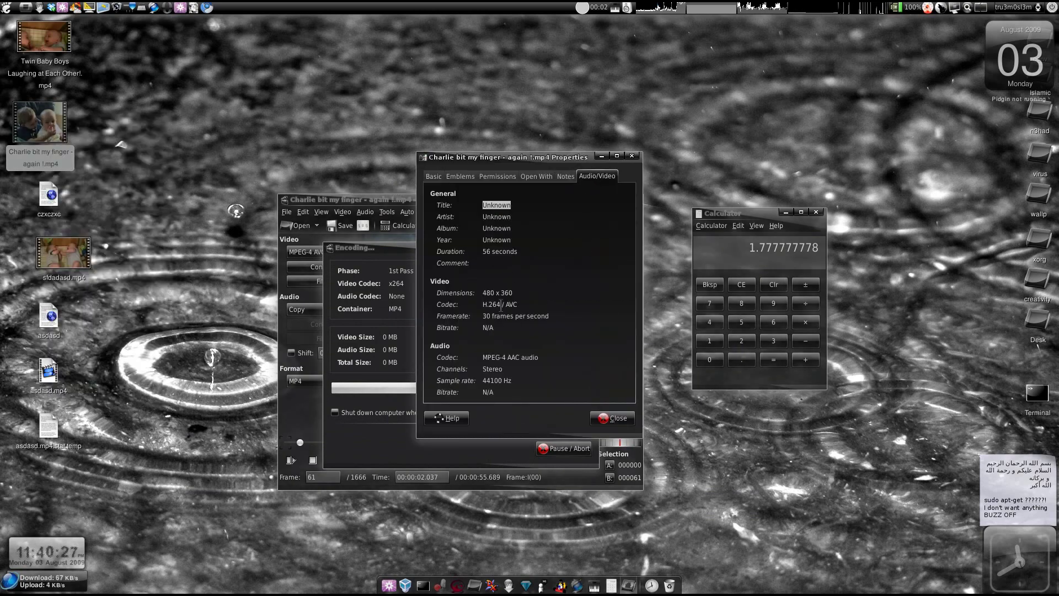
{"action": "key", "text": "super+m"}
{"action": "key", "text": "super+m"}
{"action": "left_click", "coordinate": [613, 418]}
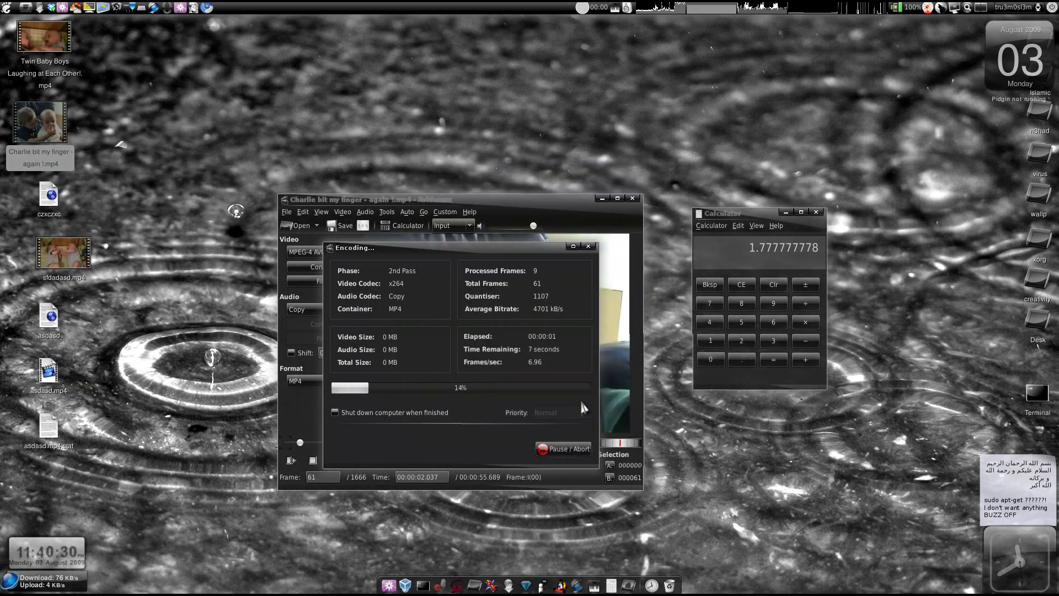
Check the video dimensions in the audio/video properties of asdasd.mp4, and dismiss Avidemux's save notice
{"action": "left_click", "coordinate": [50, 379]}
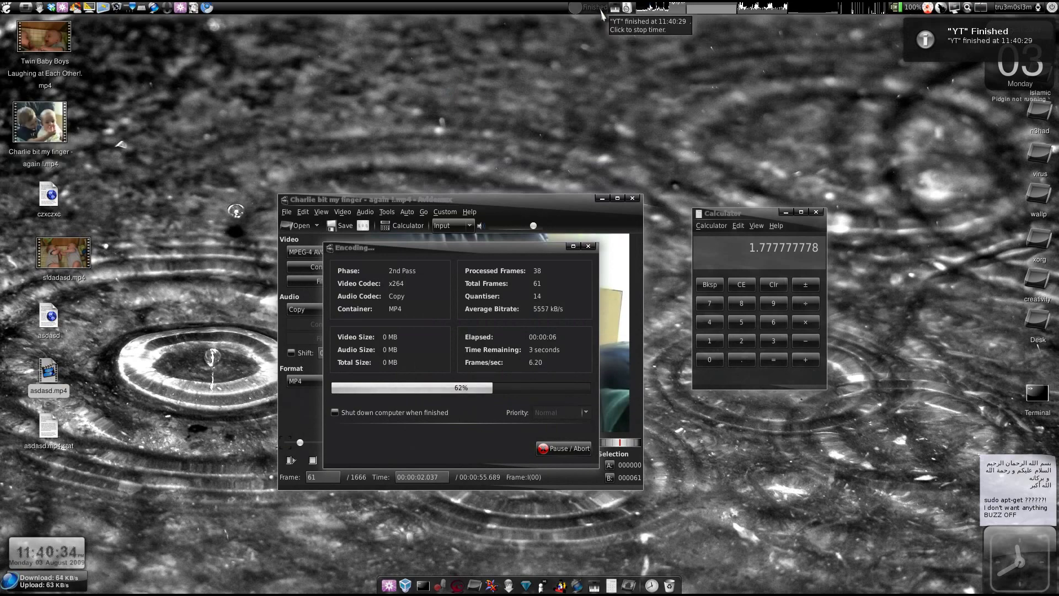
{"action": "right_click", "coordinate": [50, 390]}
{"action": "left_click", "coordinate": [78, 394]}
{"action": "left_click", "coordinate": [585, 176]}
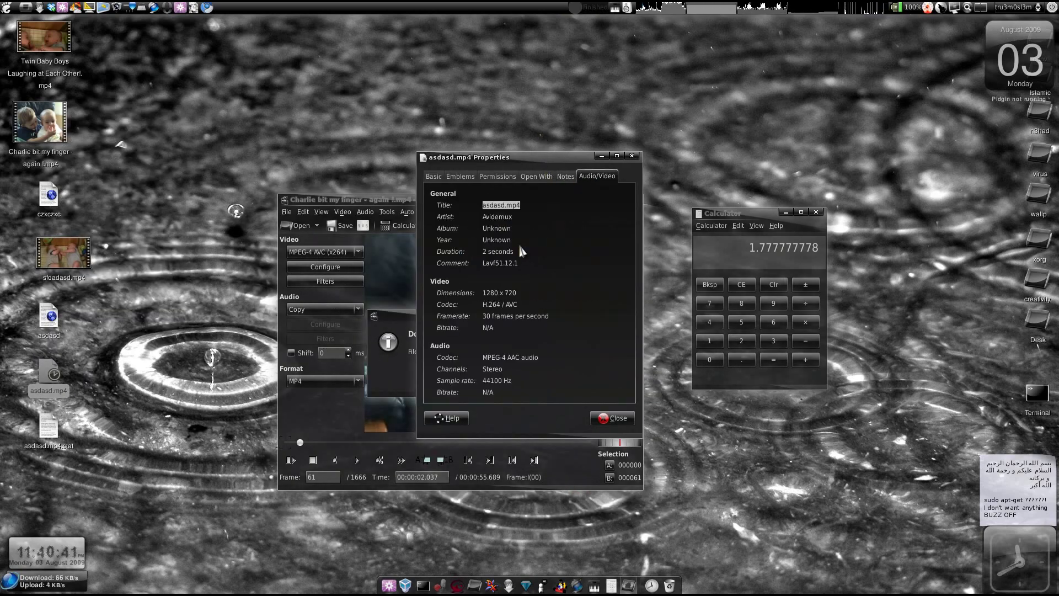
{"action": "scroll", "coordinate": [494, 293], "scroll_direction": "up", "scroll_amount": 3}
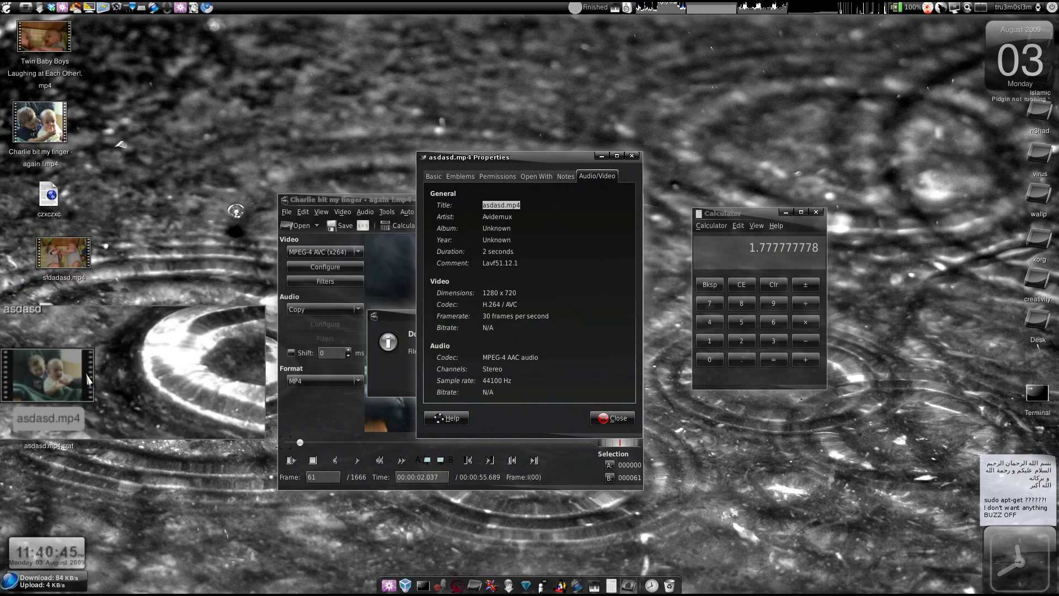
{"action": "key", "text": "super+m"}
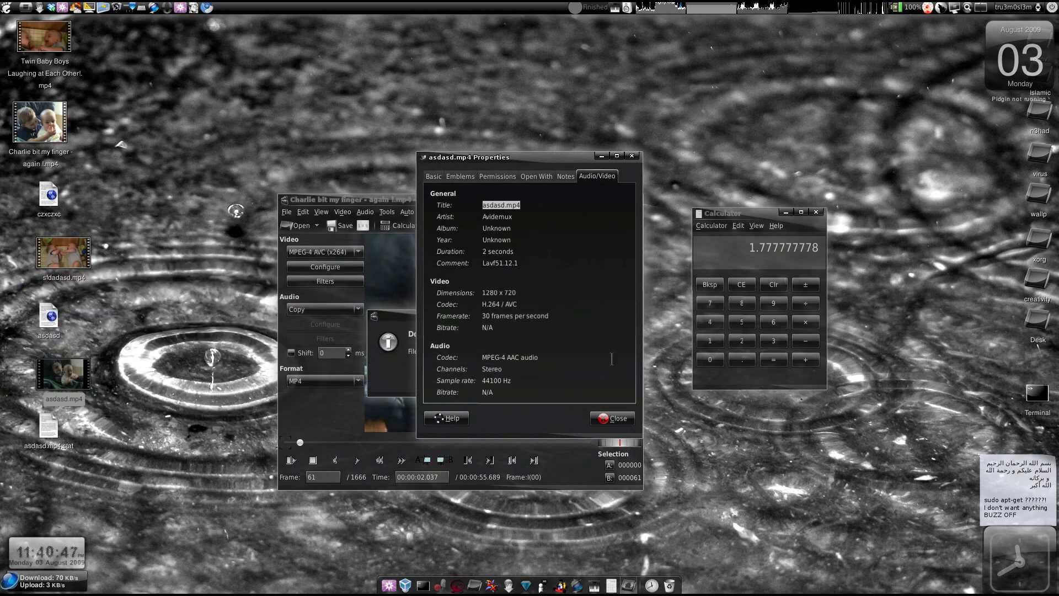
{"action": "left_click", "coordinate": [617, 420]}
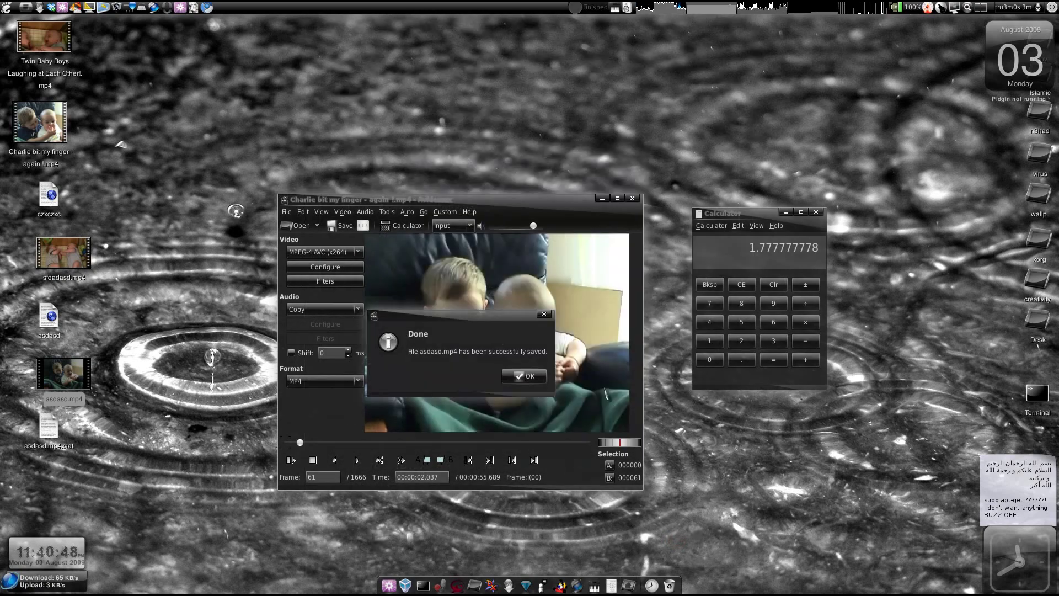
{"action": "left_click", "coordinate": [524, 376]}
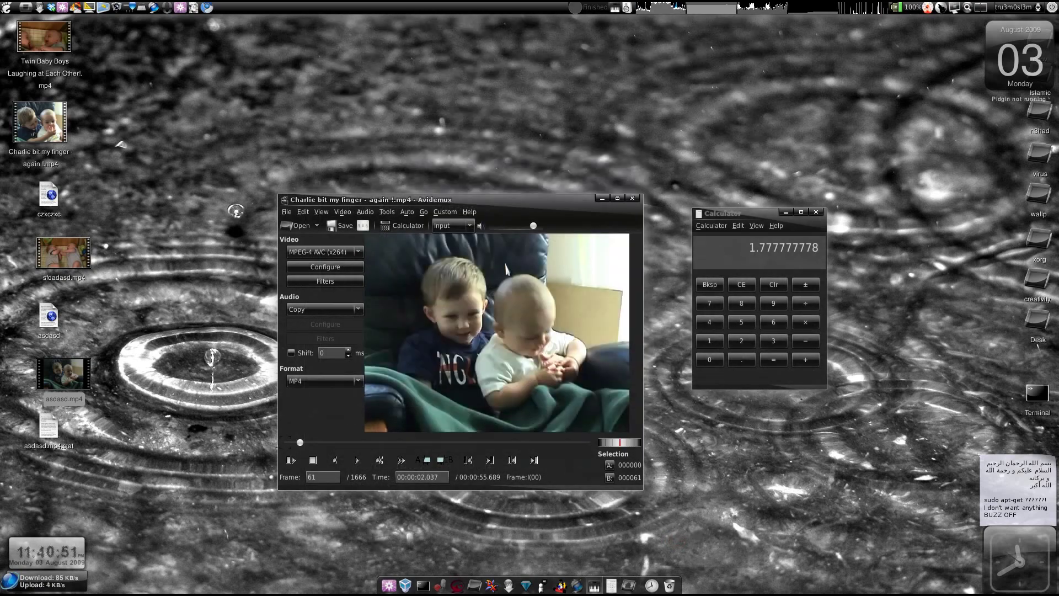